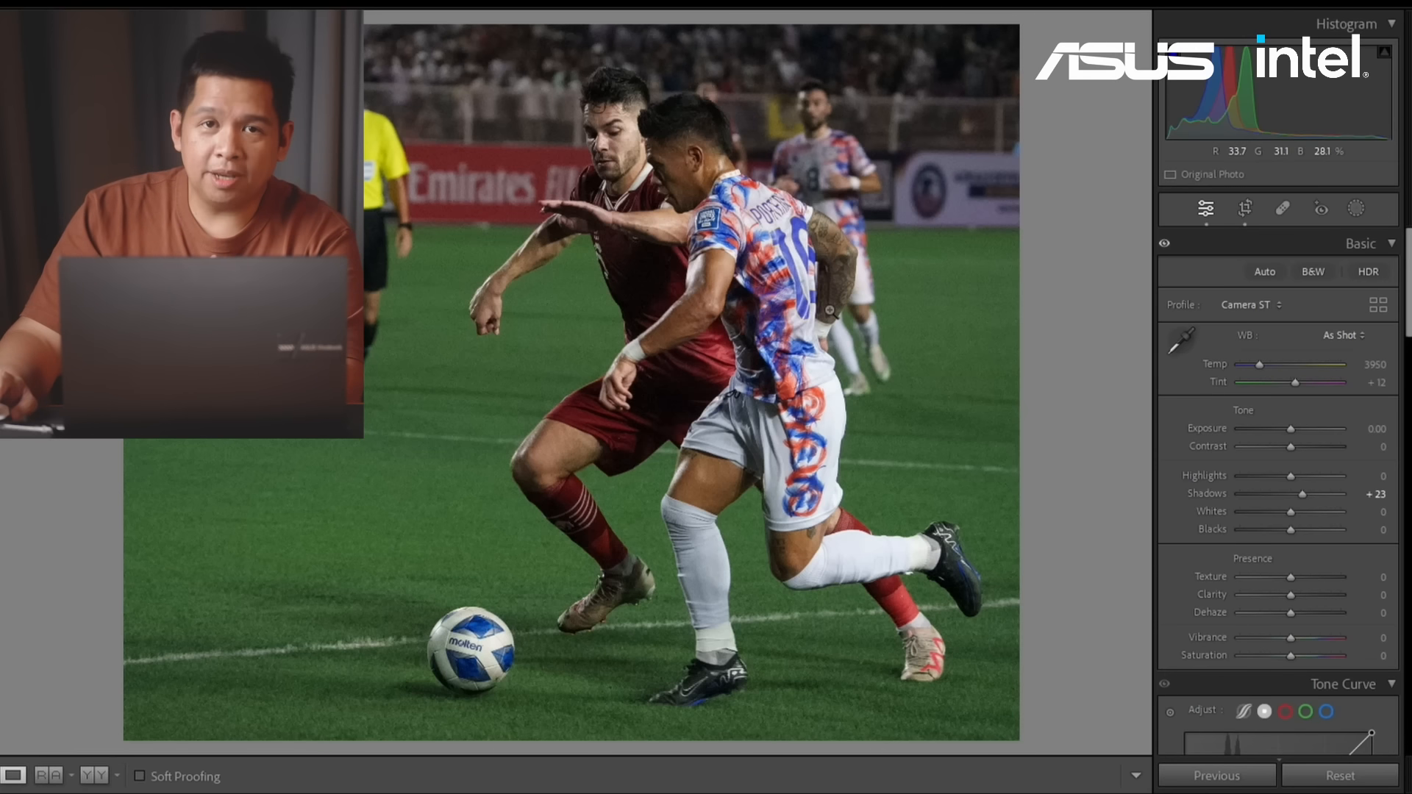
# - Preview the Adobe Raw, Camera Matching, Artistic and B&W profiles on the football photo
pyautogui.click(1377, 306)
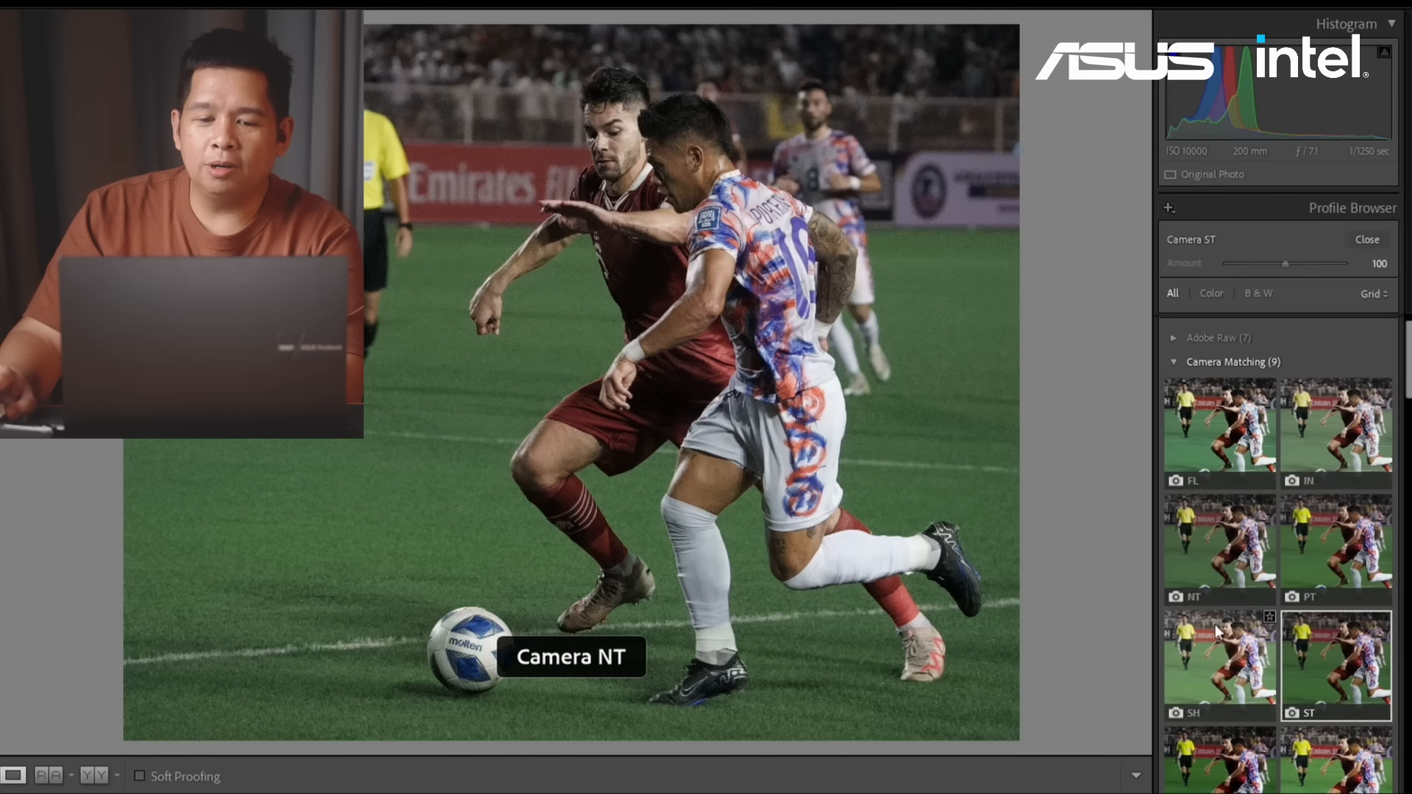
pyautogui.scroll(-3, 1263, 694)
pyautogui.scroll(3, 1261, 693)
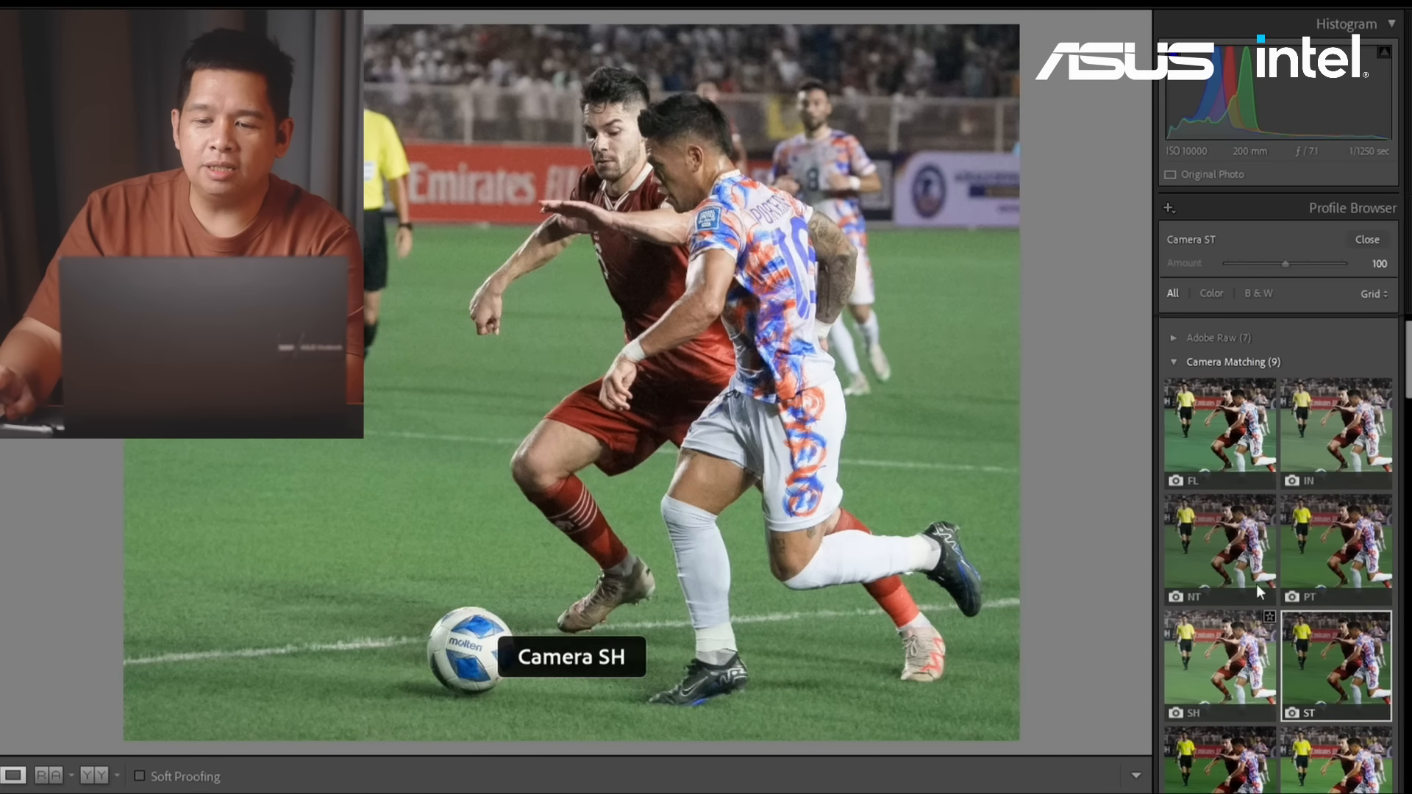
pyautogui.click(1173, 336)
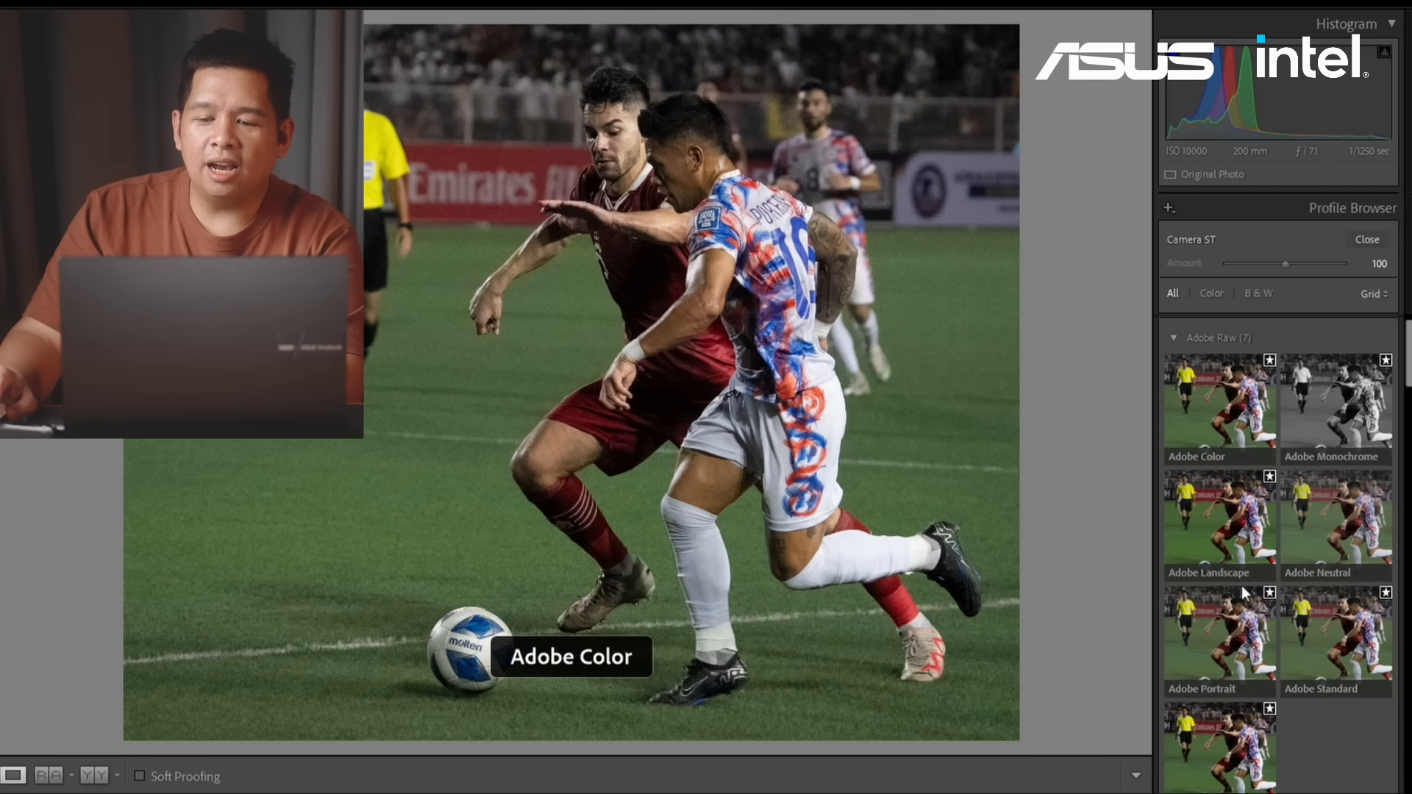
pyautogui.scroll(-5, 1203, 475)
pyautogui.scroll(-2, 1220, 493)
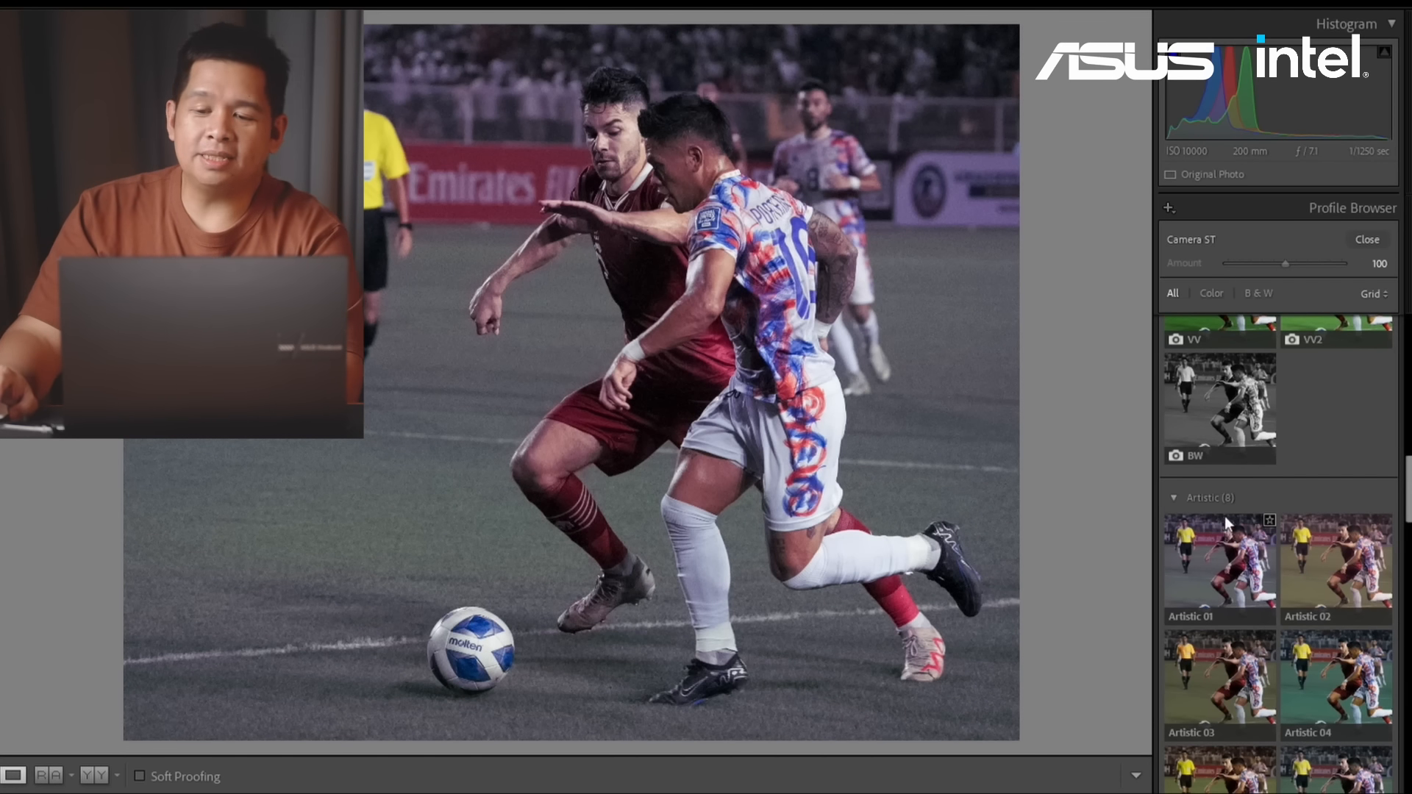
pyautogui.scroll(-3, 1219, 519)
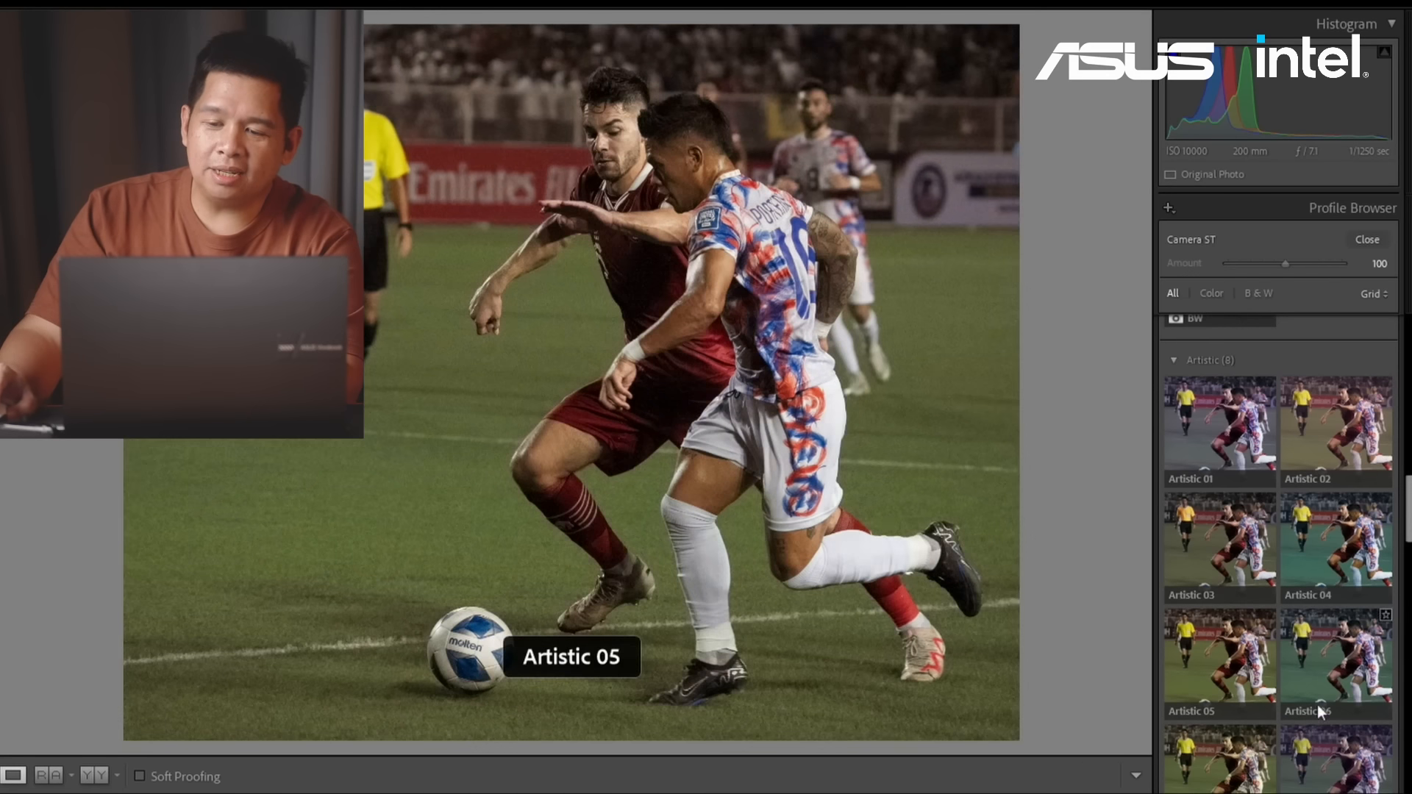
pyautogui.scroll(-3, 1330, 581)
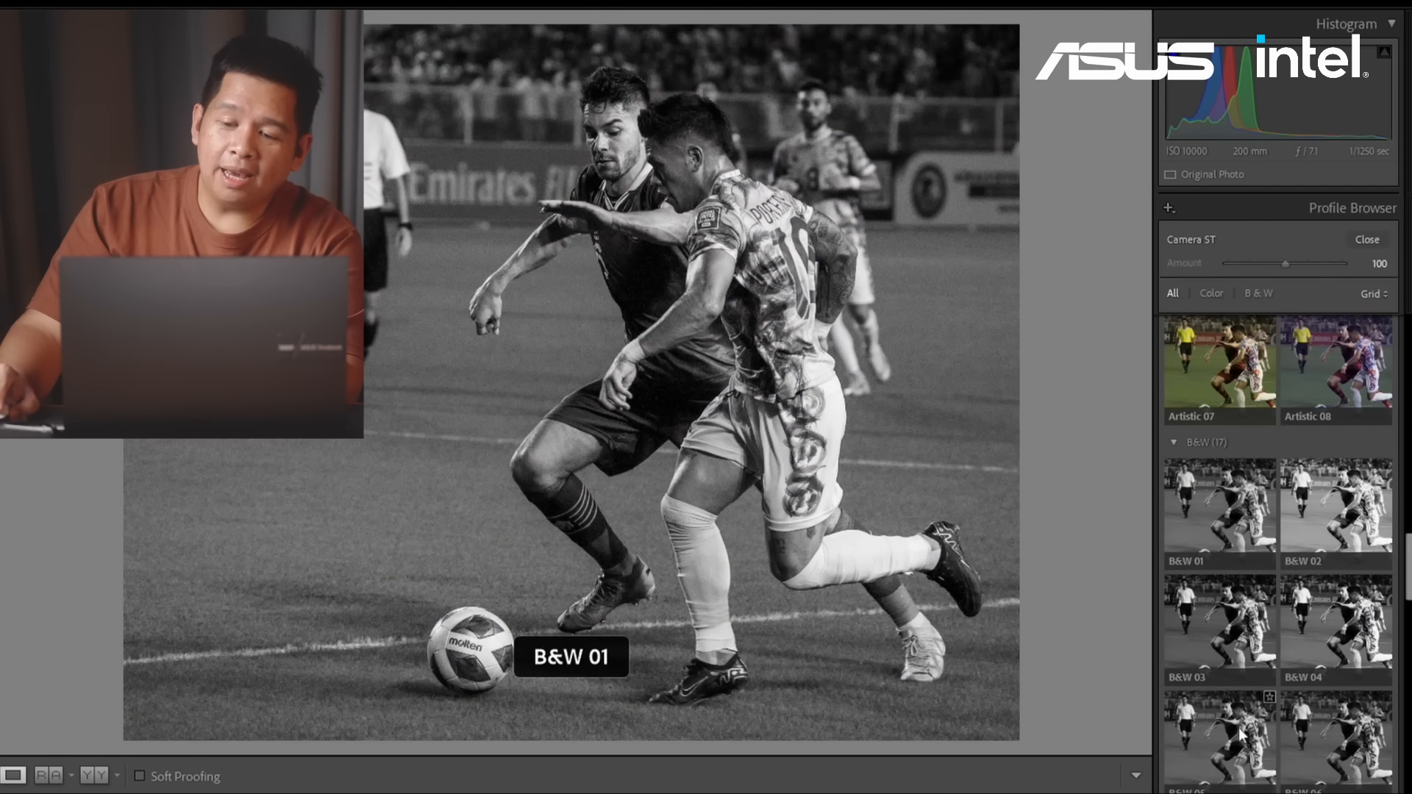
pyautogui.scroll(-5, 1279, 603)
pyautogui.scroll(-8, 1294, 643)
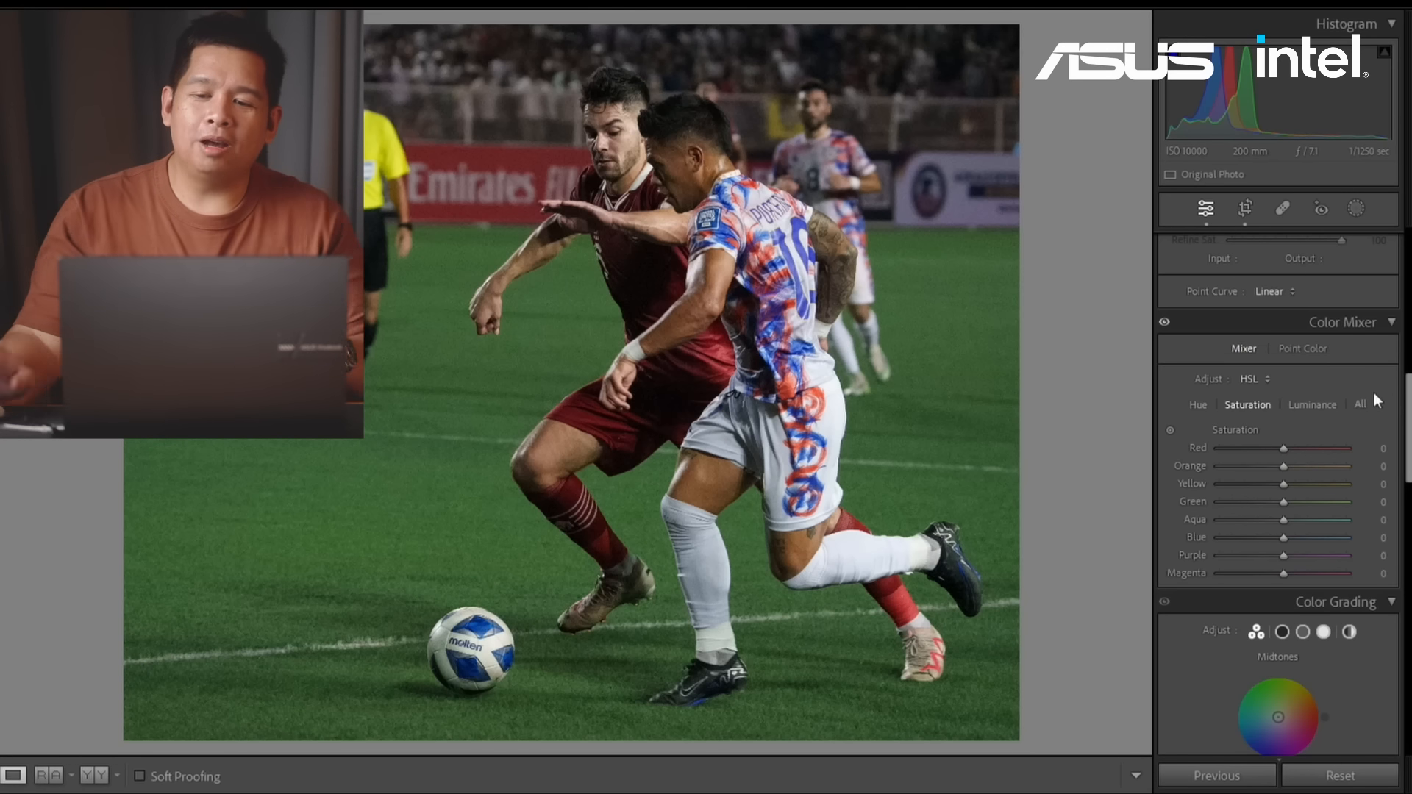
# - Set the Color Mixer hue to -9 for Green, -58 for Yellow and -2 for Red
pyautogui.click(1206, 405)
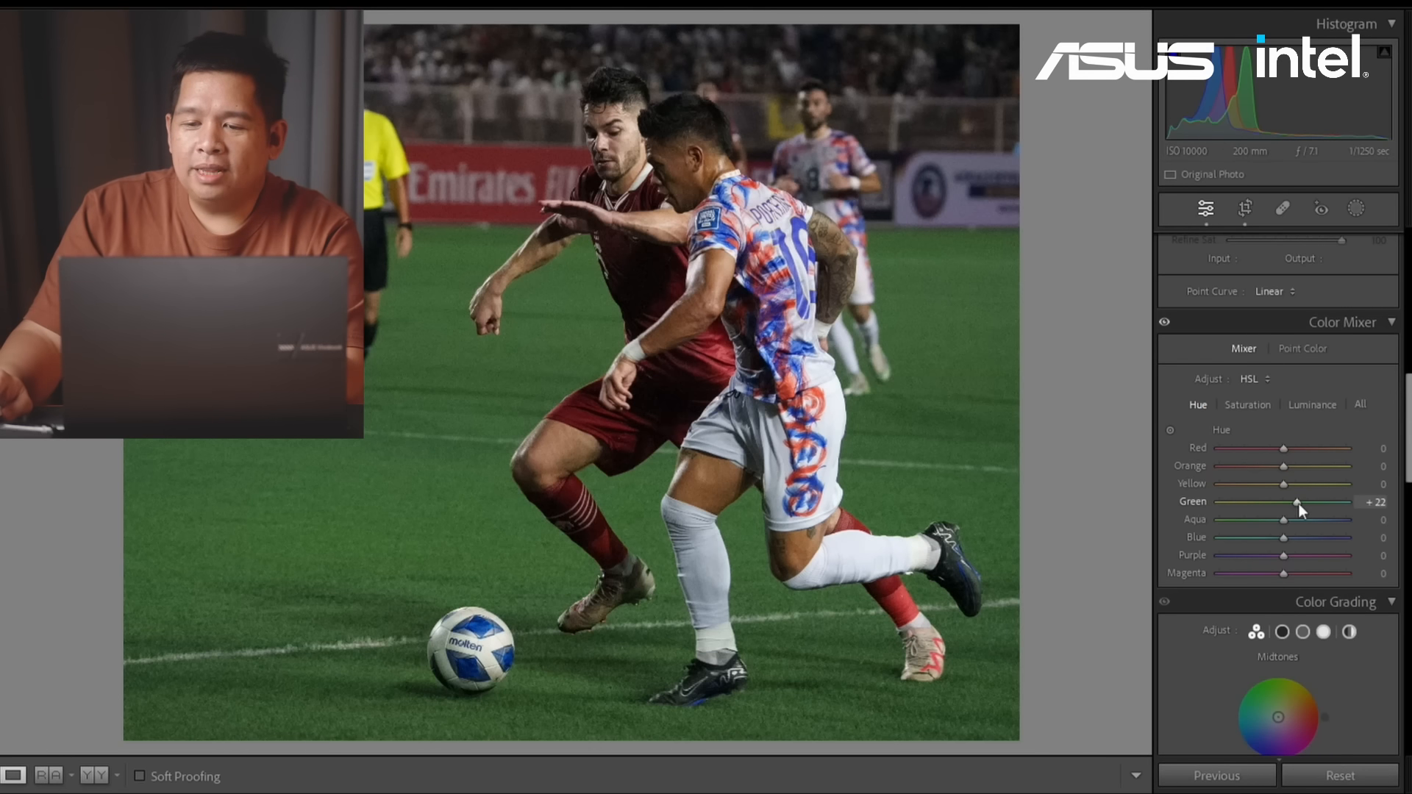
pyautogui.moveTo(1307, 505); pyautogui.dragTo(1332, 505)
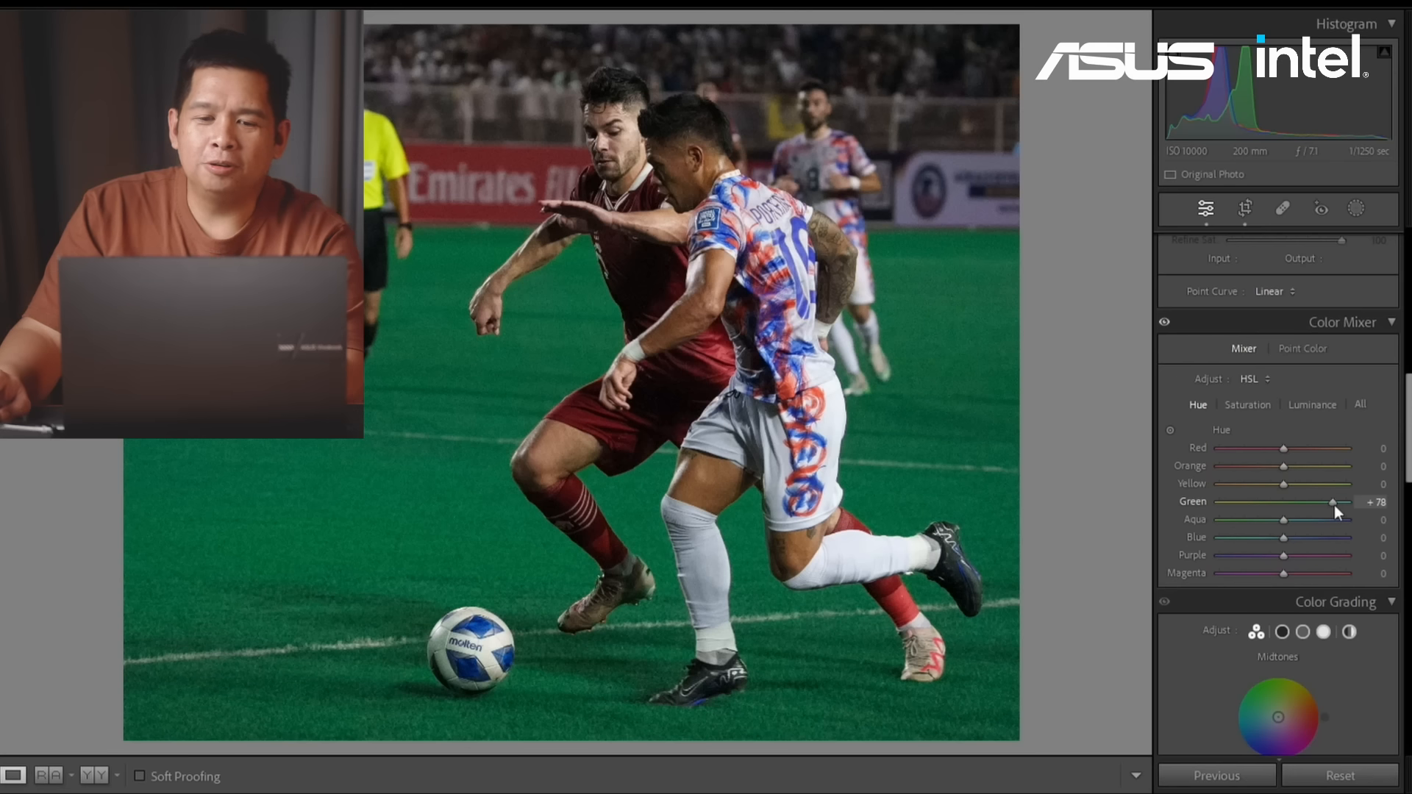
pyautogui.moveTo(1334, 506); pyautogui.dragTo(1277, 502)
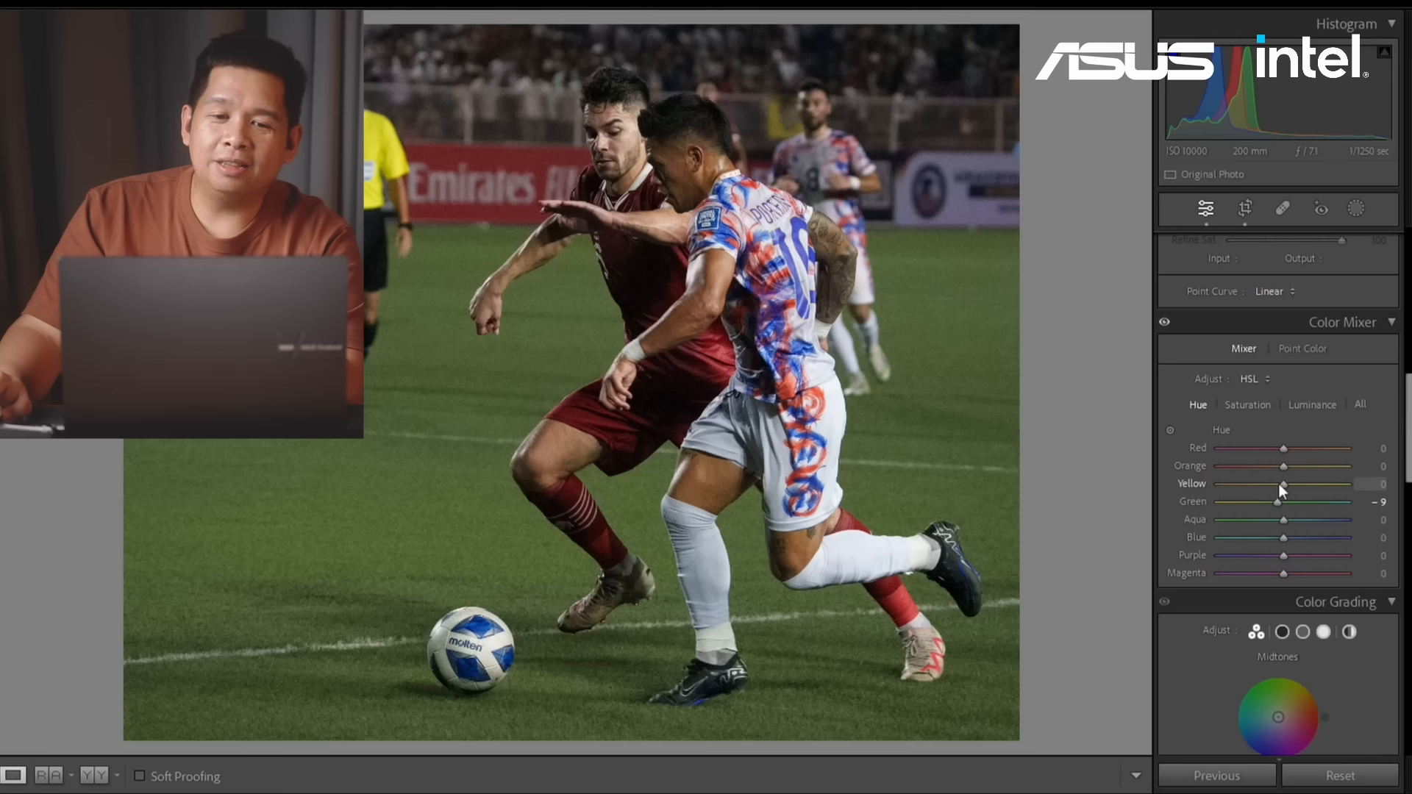
pyautogui.moveTo(1281, 483); pyautogui.dragTo(1281, 448)
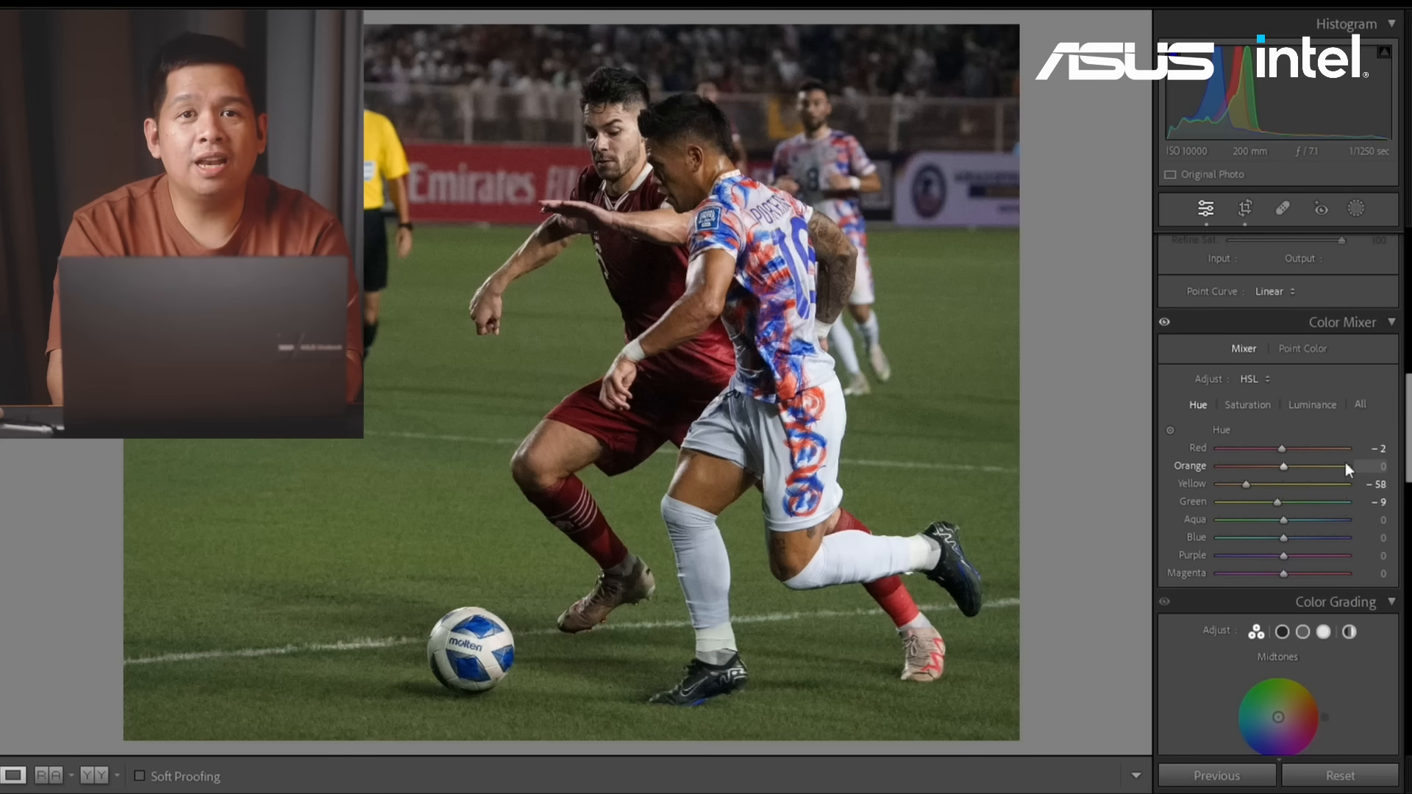
# - Try Color Mixer saturation of +93 for Yellow, +100 for Green and +87 for Red, and raise Blue too
pyautogui.click(1246, 405)
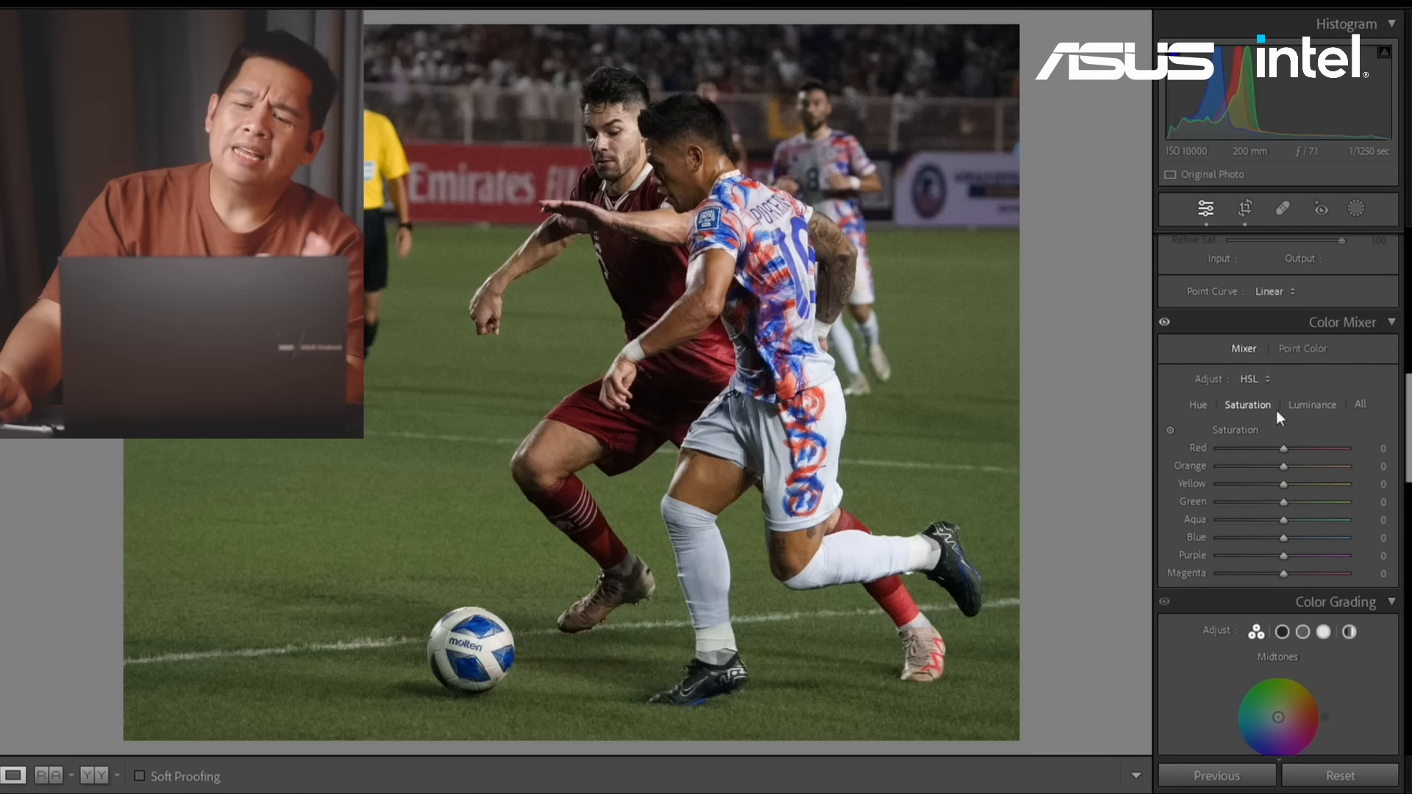
pyautogui.moveTo(1309, 480); pyautogui.dragTo(1329, 486)
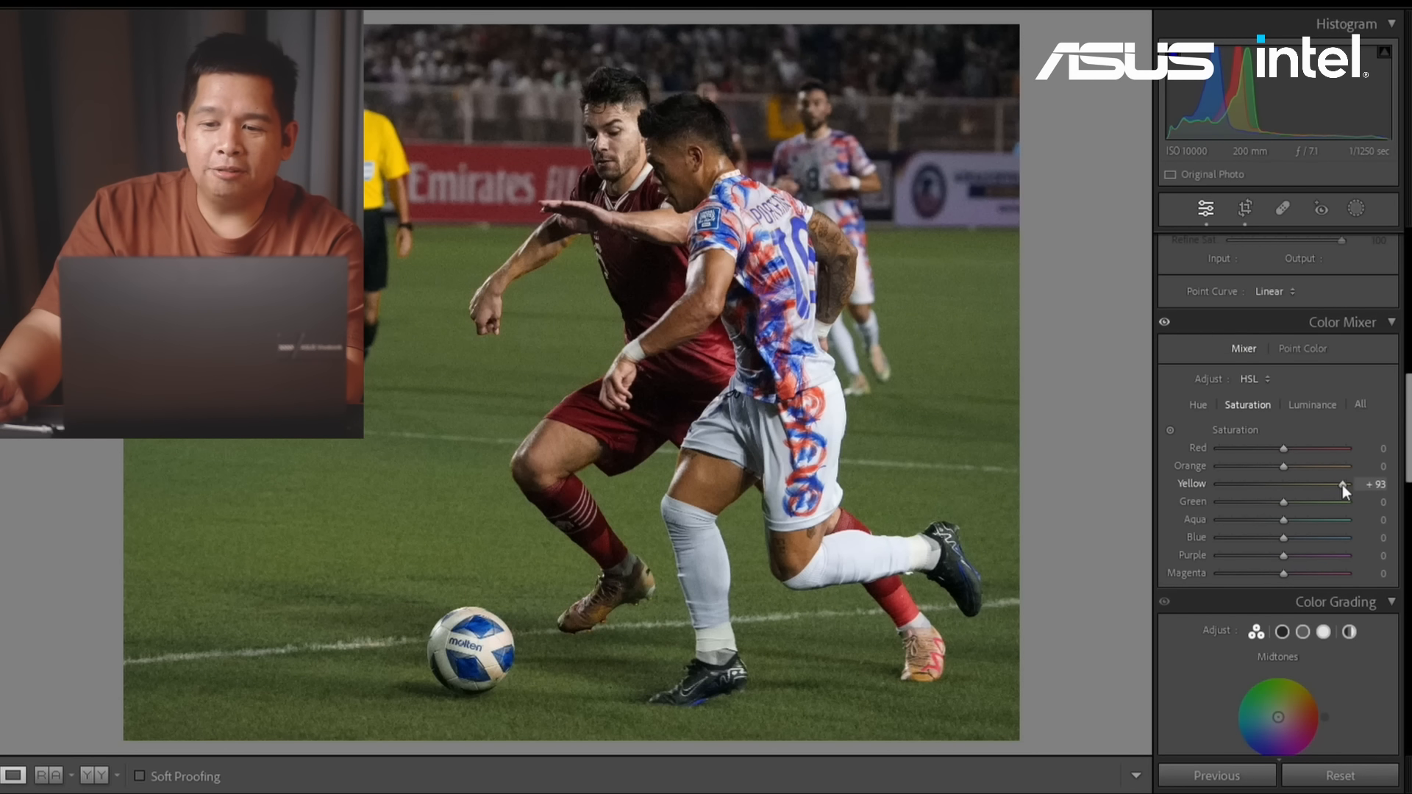
pyautogui.moveTo(1287, 502); pyautogui.dragTo(1352, 506)
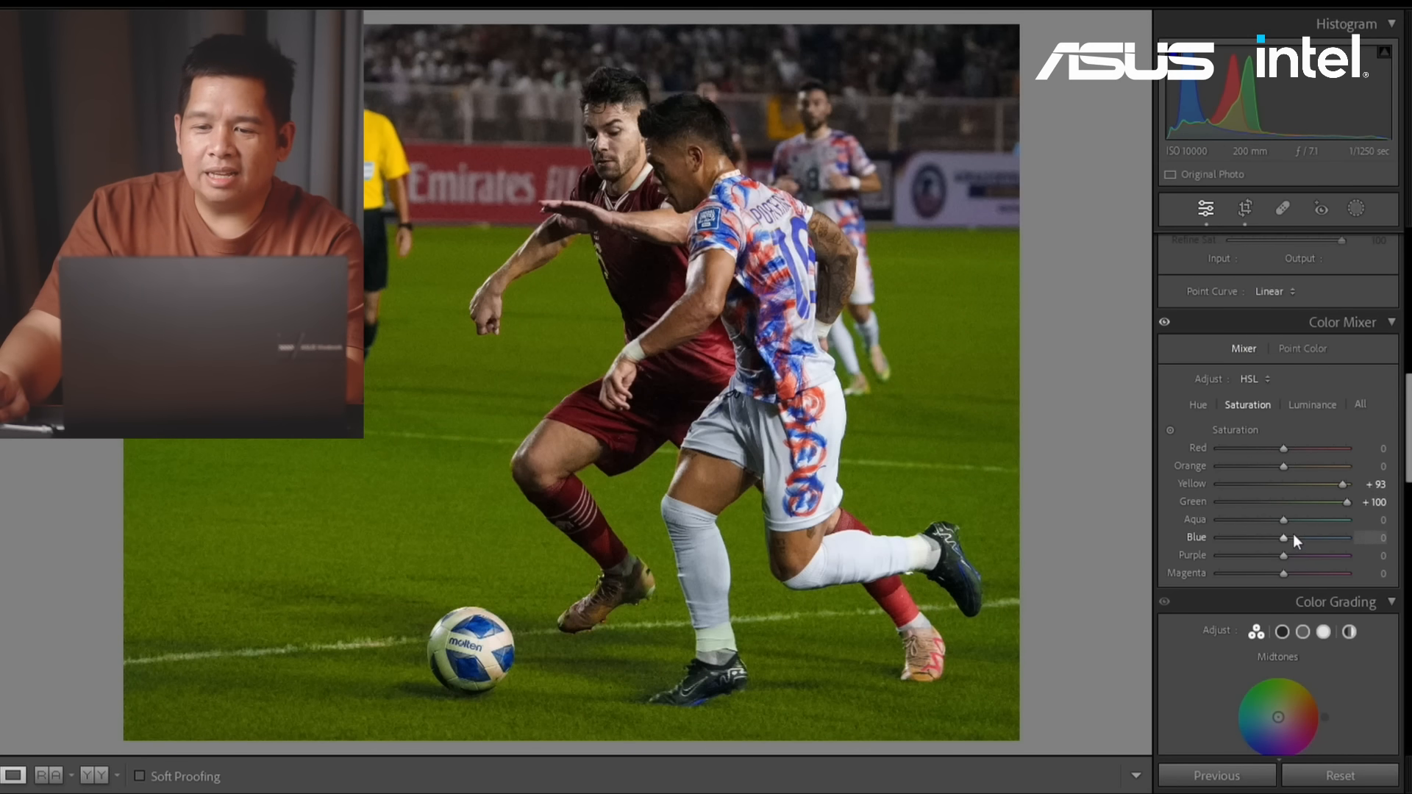
pyautogui.moveTo(1284, 448); pyautogui.dragTo(1338, 450)
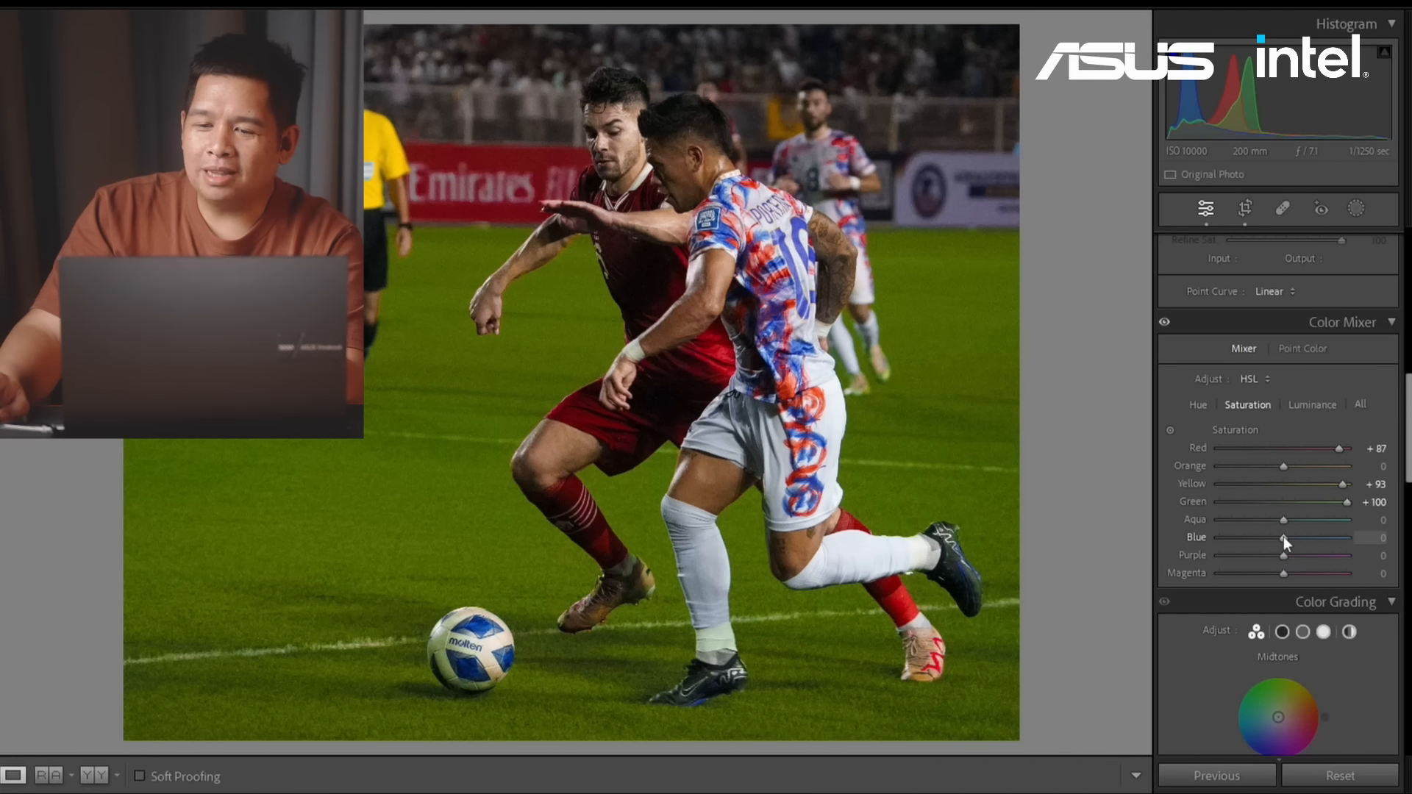
pyautogui.moveTo(1282, 536); pyautogui.dragTo(1322, 537)
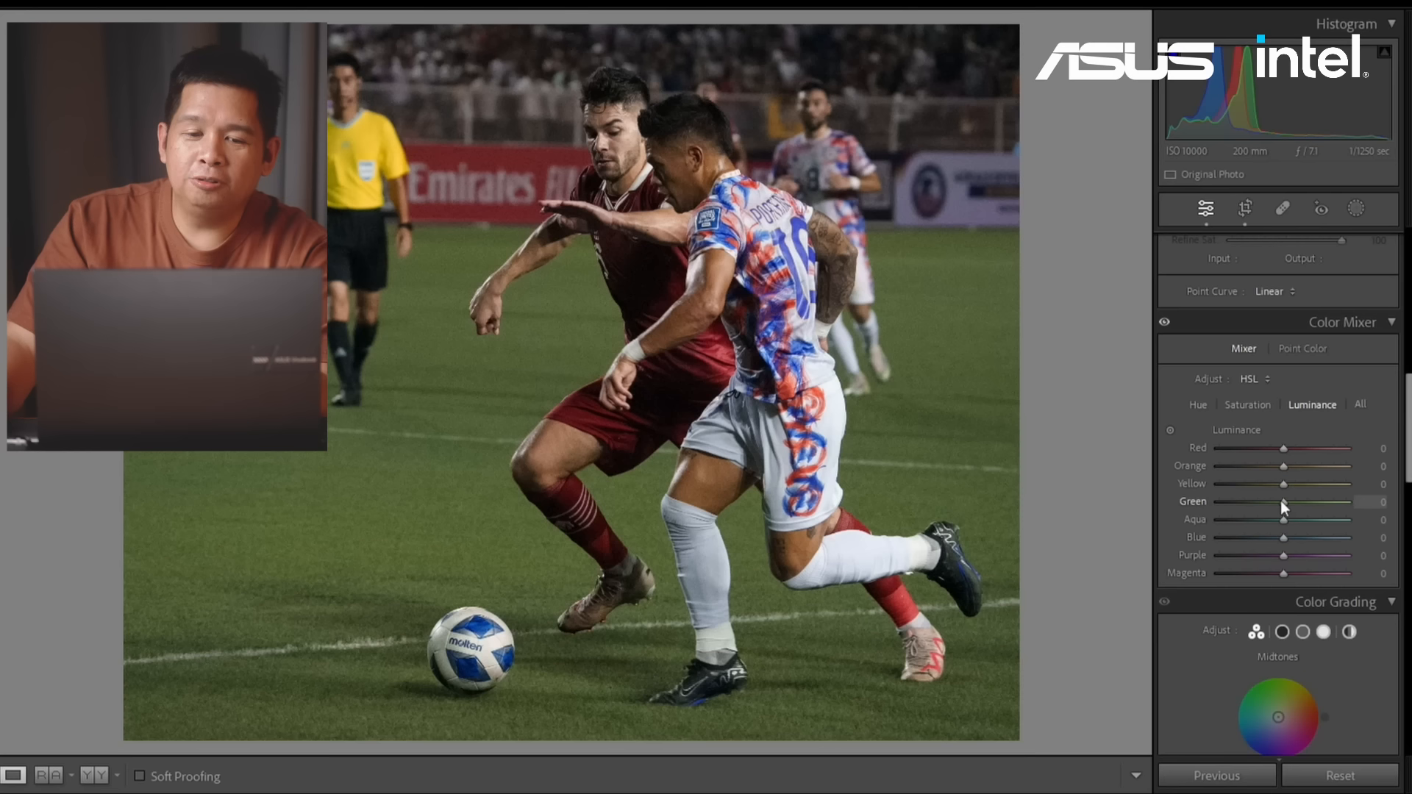
# - Try Green luminance at -3 and +94 while checking the grass close up, and settle on +2
pyautogui.moveTo(1284, 501)
pyautogui.mouseDown()
pyautogui.moveTo(1344, 499)
pyautogui.moveTo(1282, 509)
pyautogui.mouseUp()
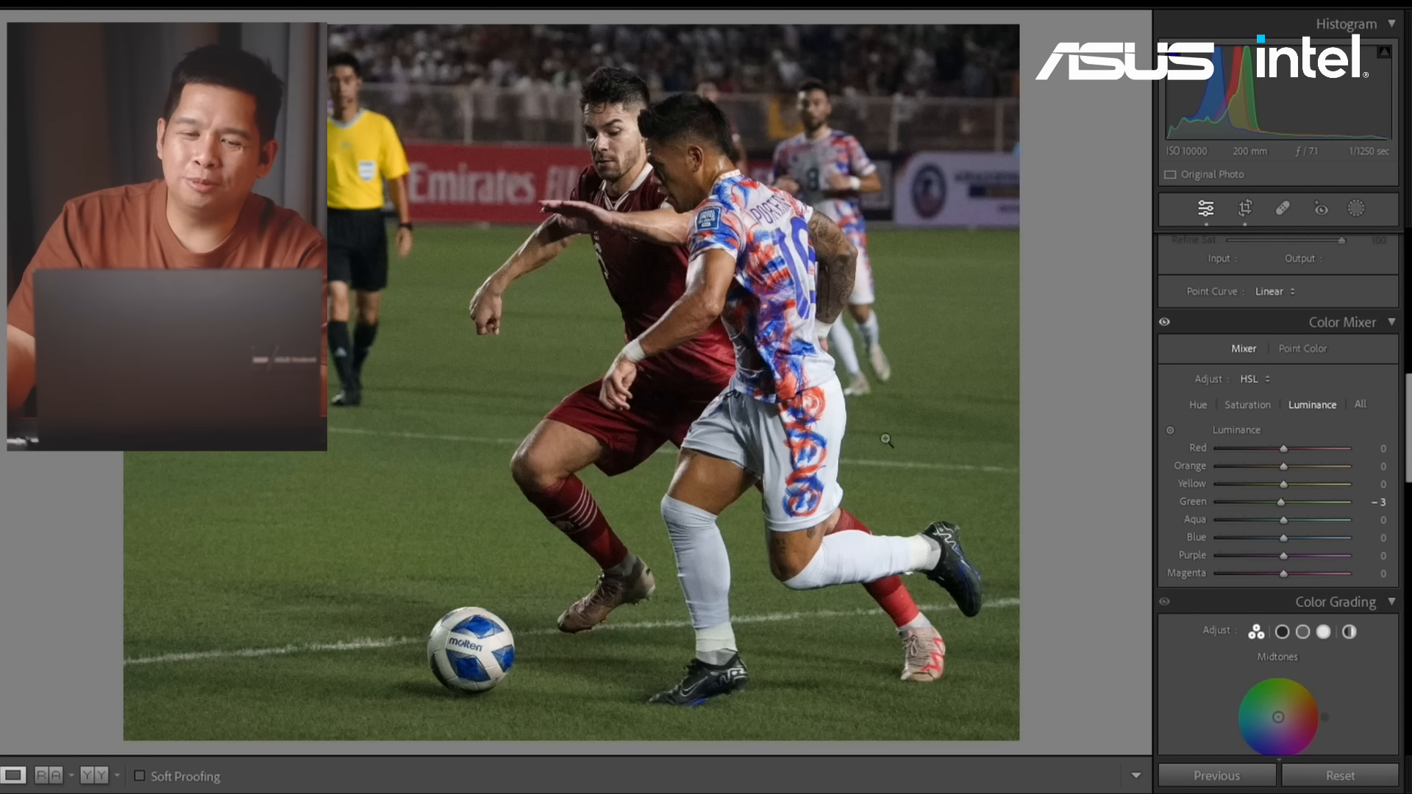
pyautogui.click(439, 443)
pyautogui.moveTo(276, 577); pyautogui.dragTo(549, 240)
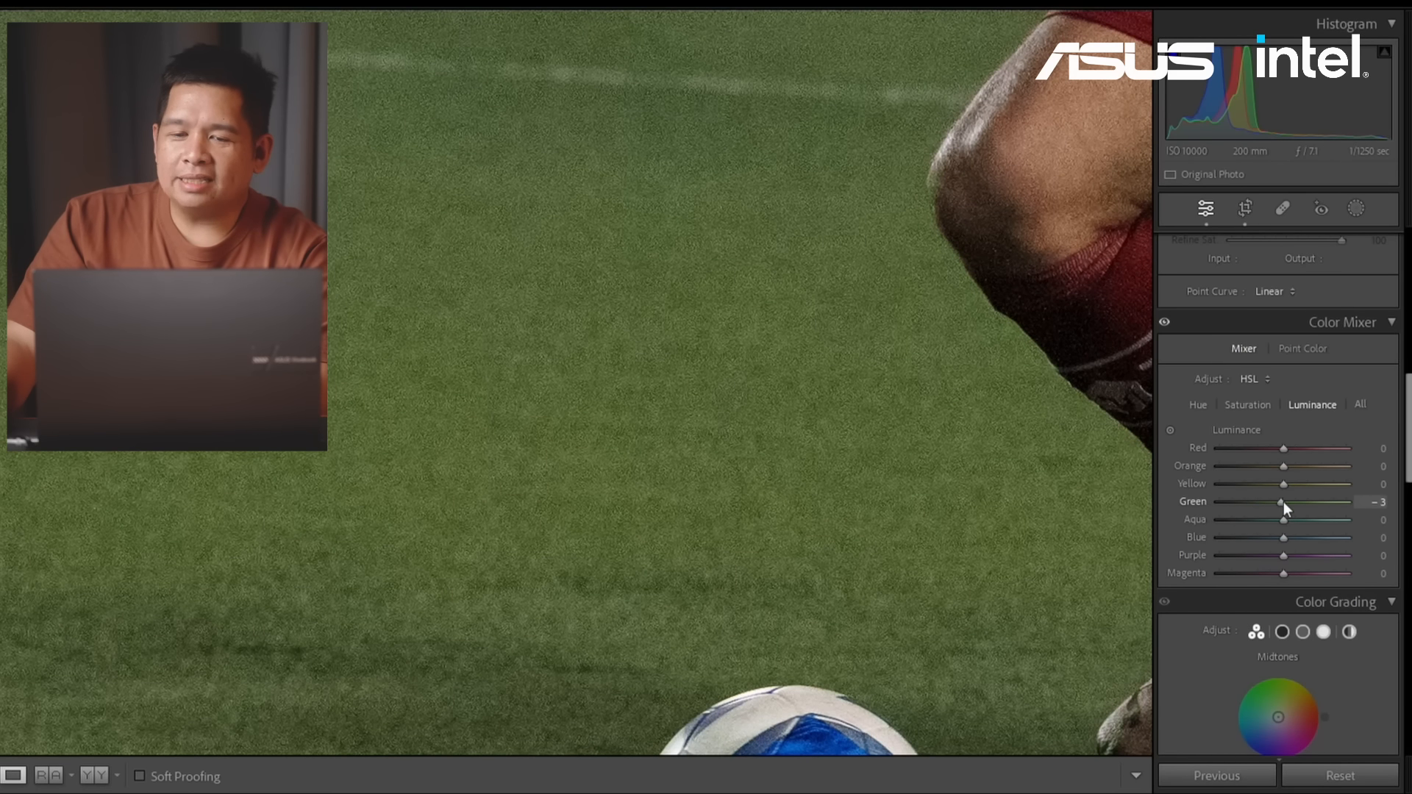
pyautogui.moveTo(1283, 502); pyautogui.dragTo(1344, 503)
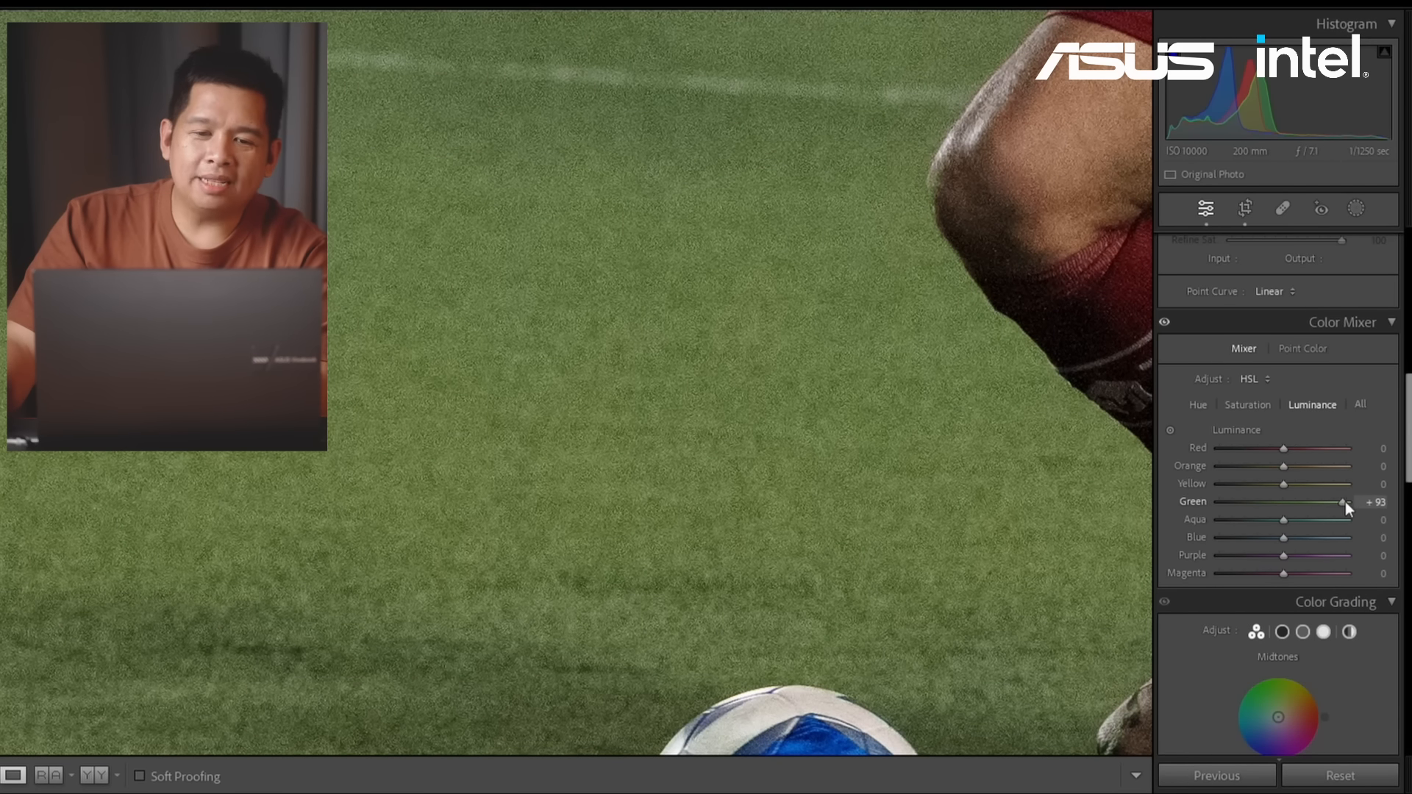
pyautogui.click(1142, 506)
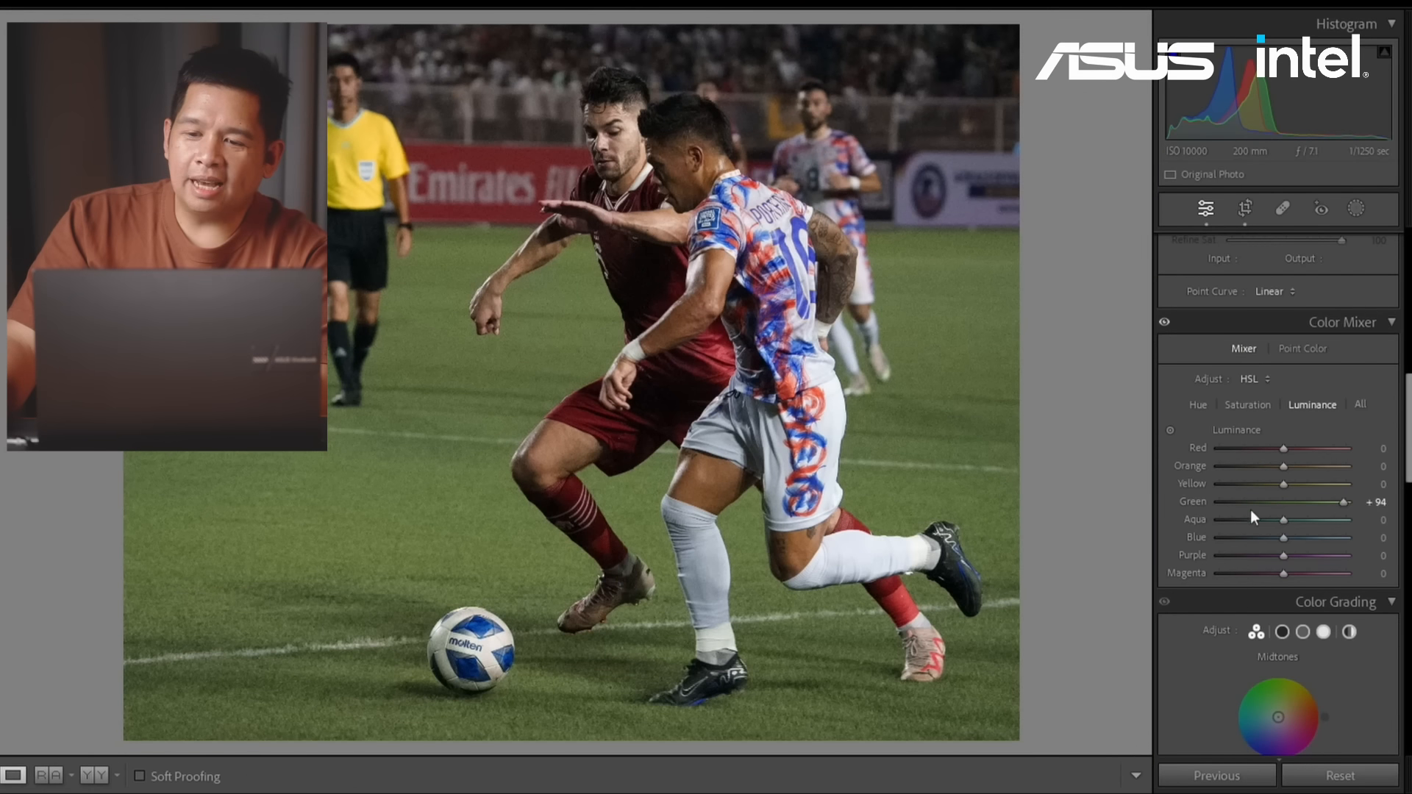
pyautogui.click(1284, 500)
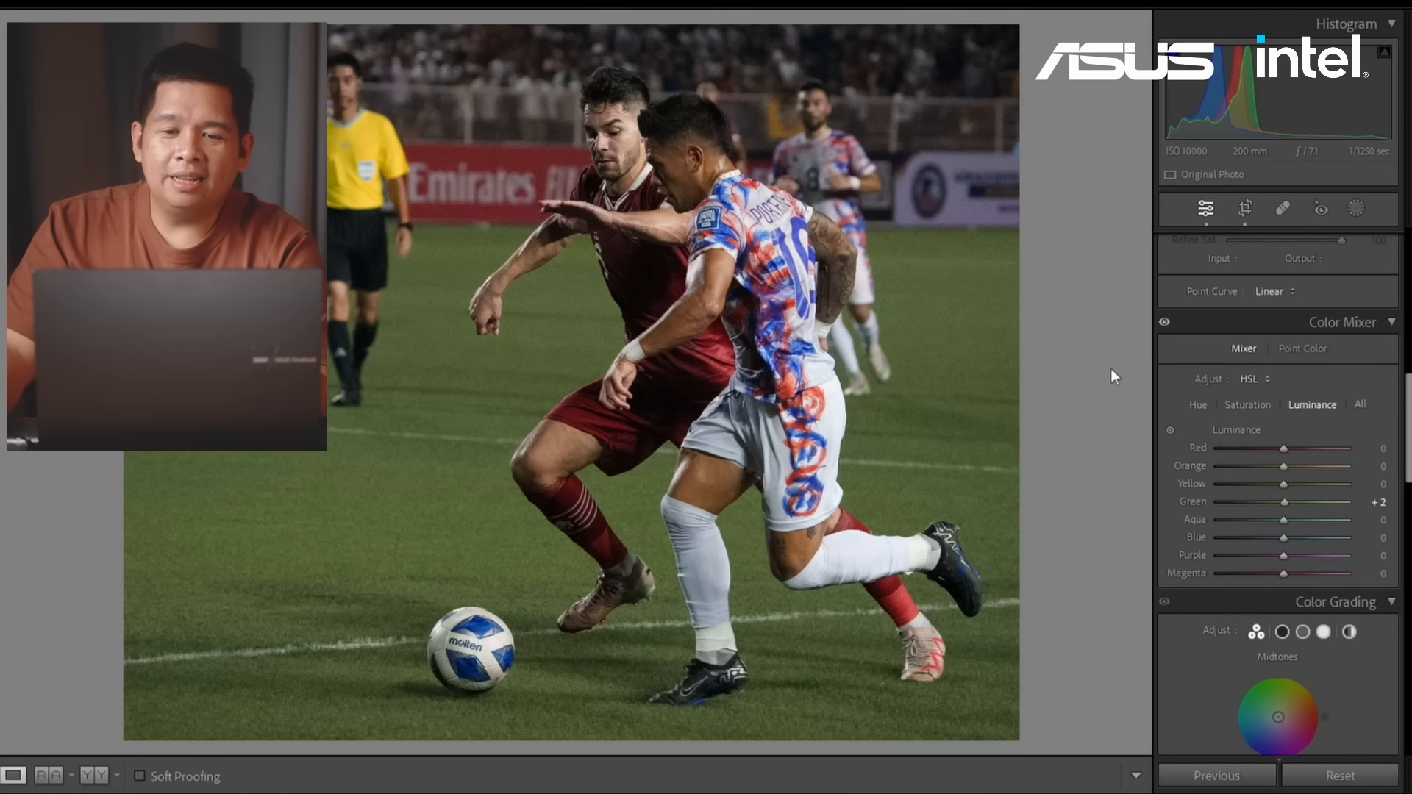
# - Examine the referee, the grass and the players' skin and jerseys at close range, then return to the whole photo
pyautogui.click(515, 129)
pyautogui.moveTo(447, 125); pyautogui.dragTo(894, 406)
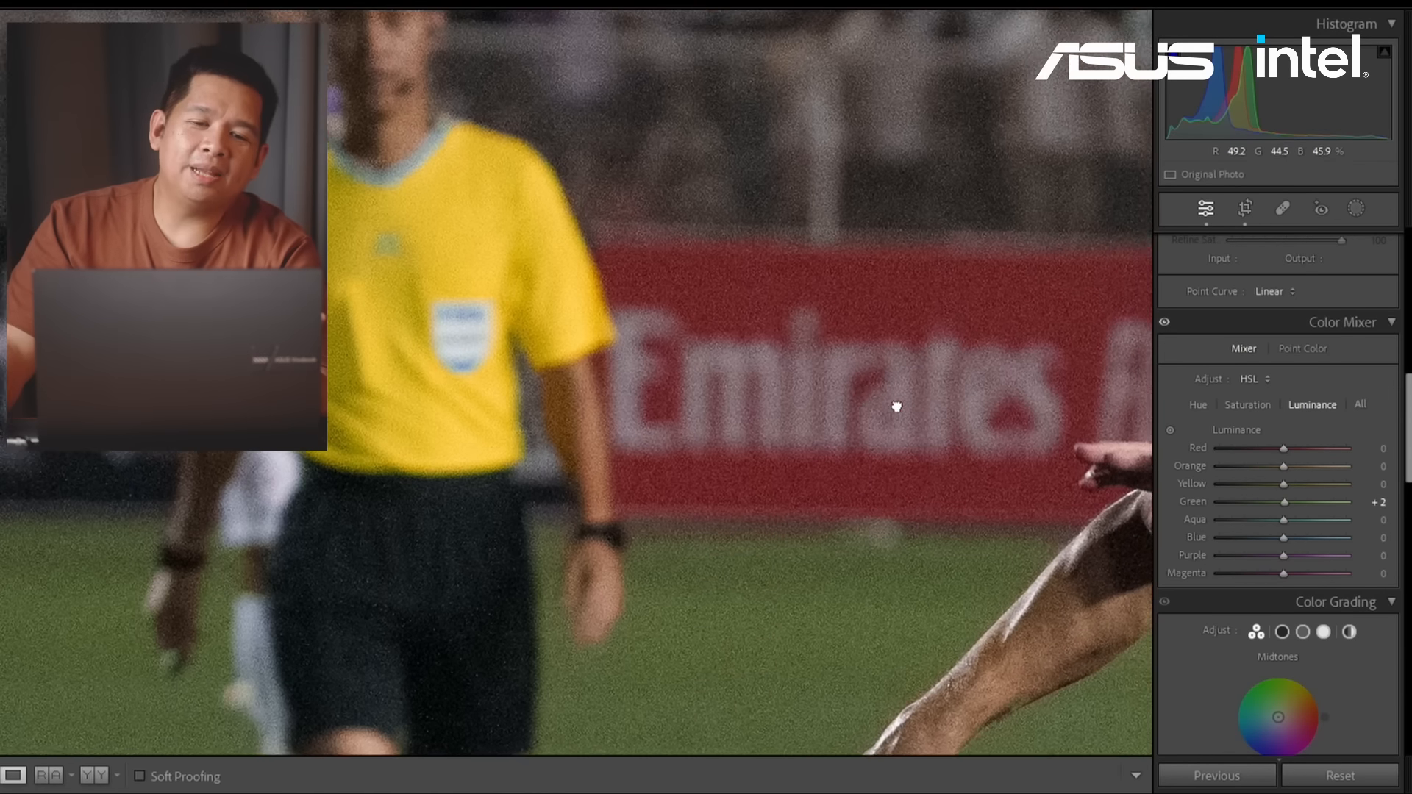
pyautogui.moveTo(504, 278); pyautogui.dragTo(851, 101)
pyautogui.moveTo(914, 620); pyautogui.dragTo(375, 257)
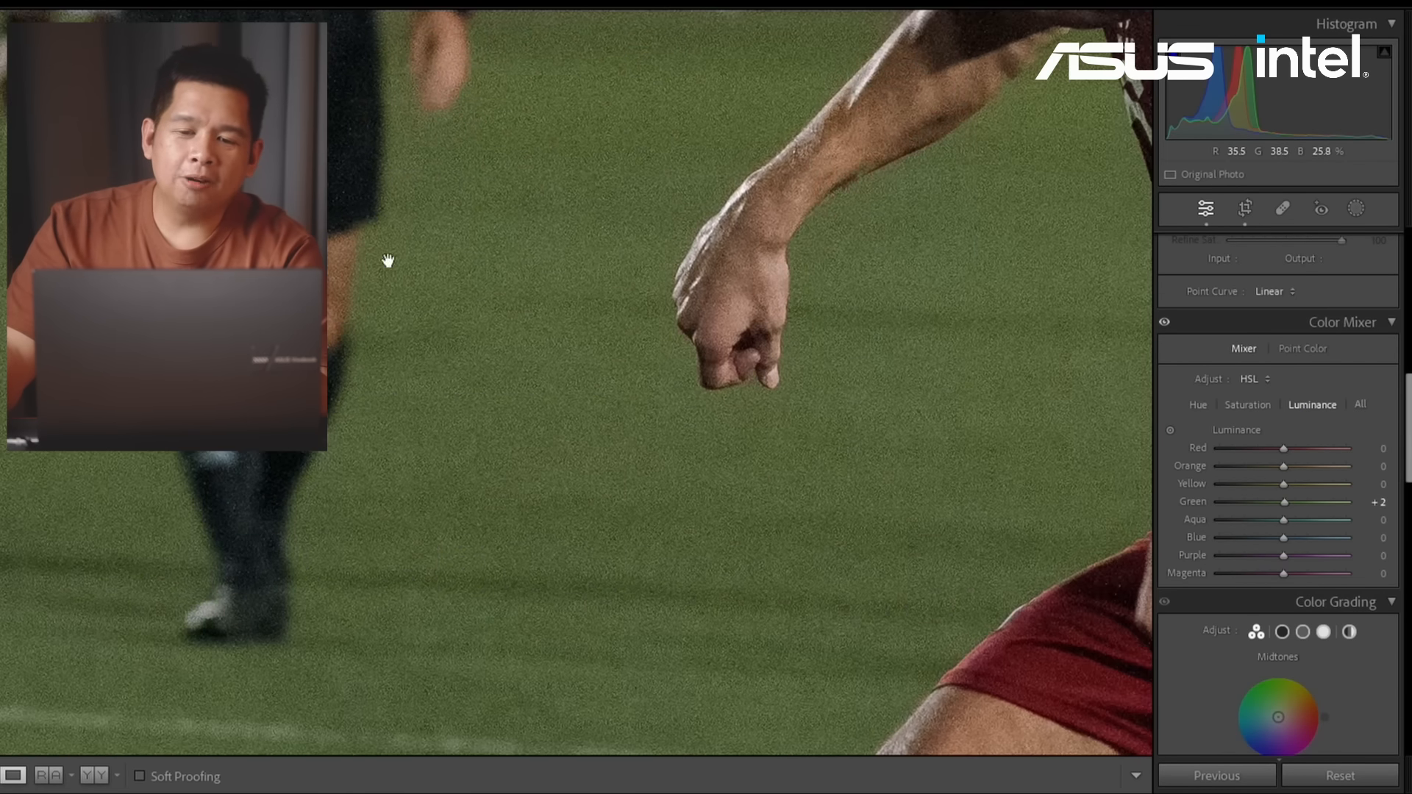
pyautogui.moveTo(904, 338); pyautogui.dragTo(155, 483)
pyautogui.moveTo(435, 341); pyautogui.dragTo(431, 519)
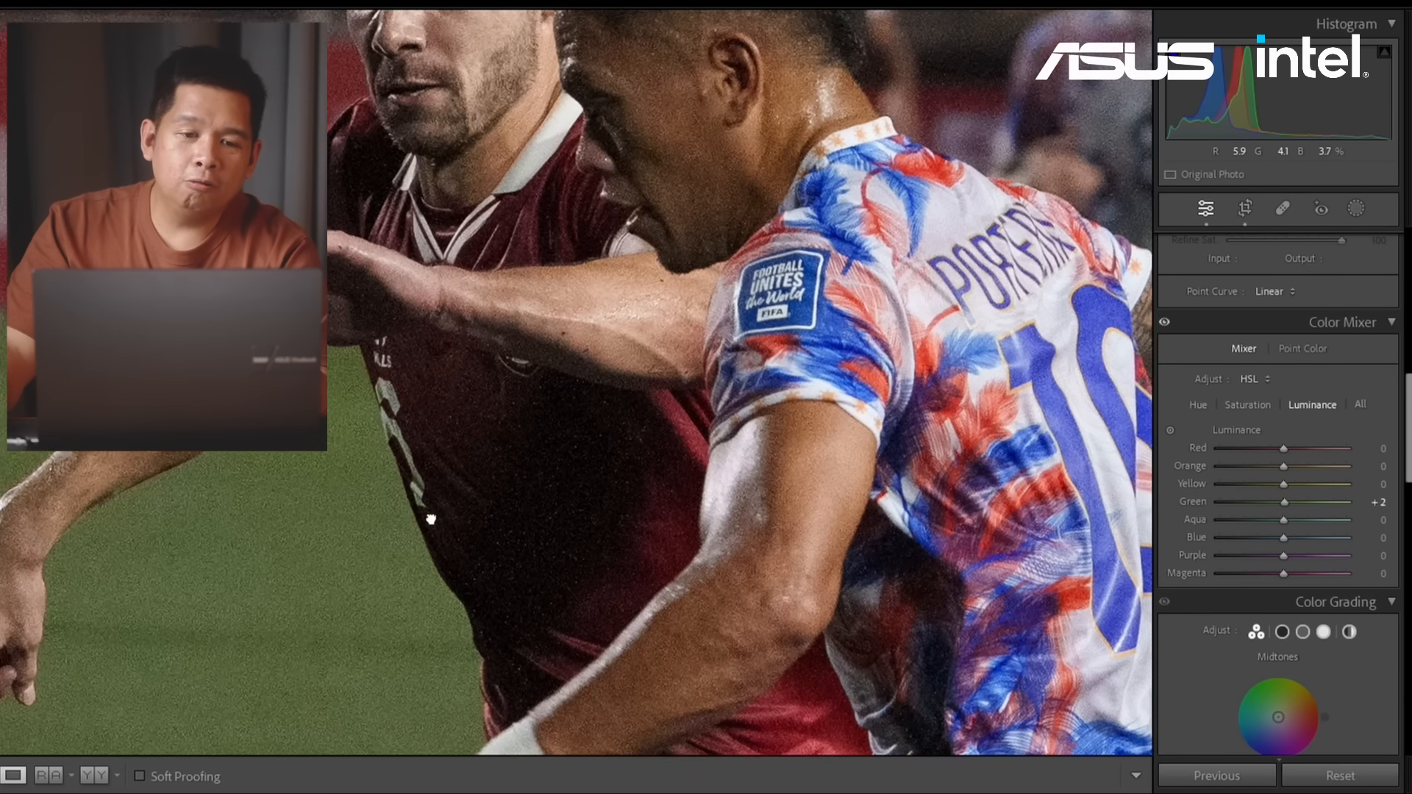
pyautogui.moveTo(352, 377); pyautogui.dragTo(522, 239)
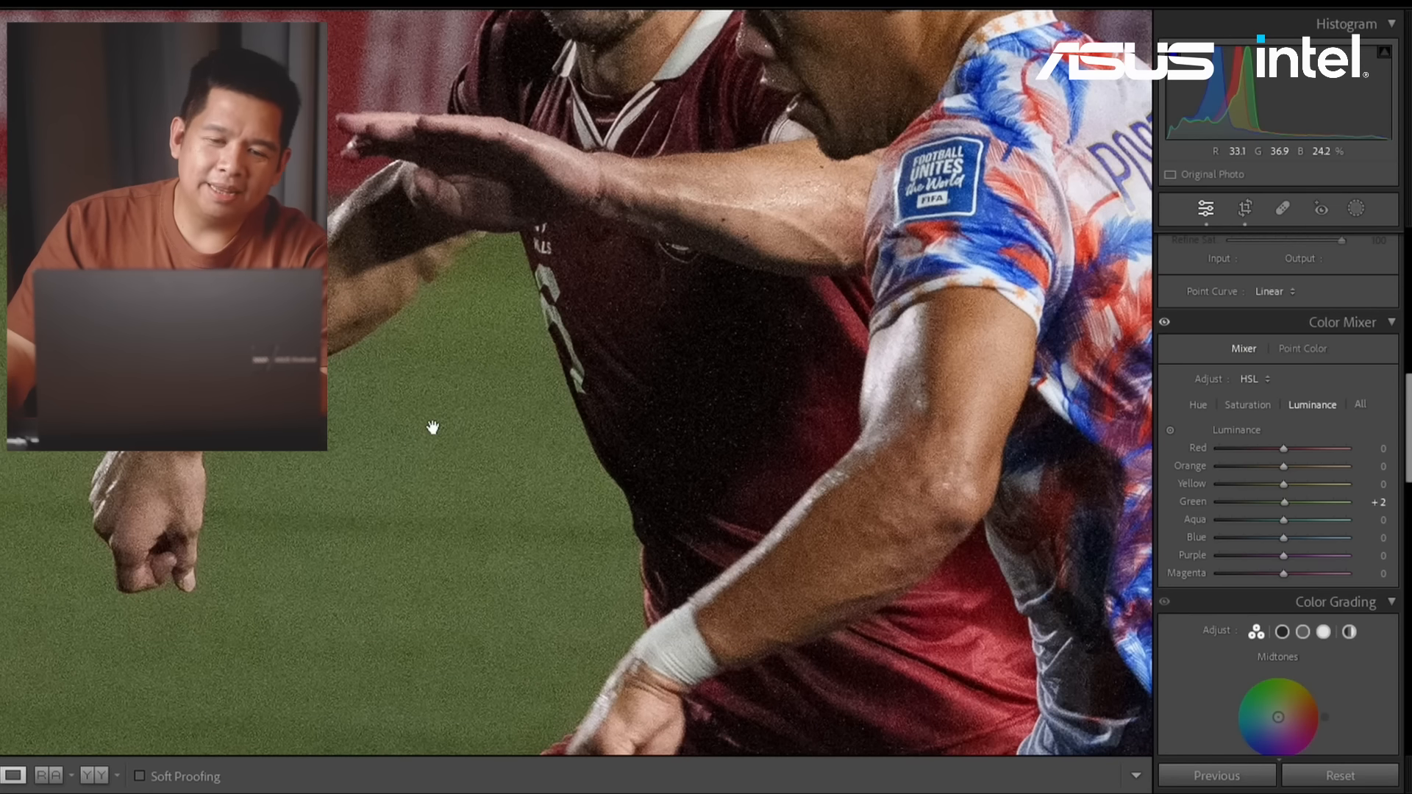
pyautogui.click(432, 427)
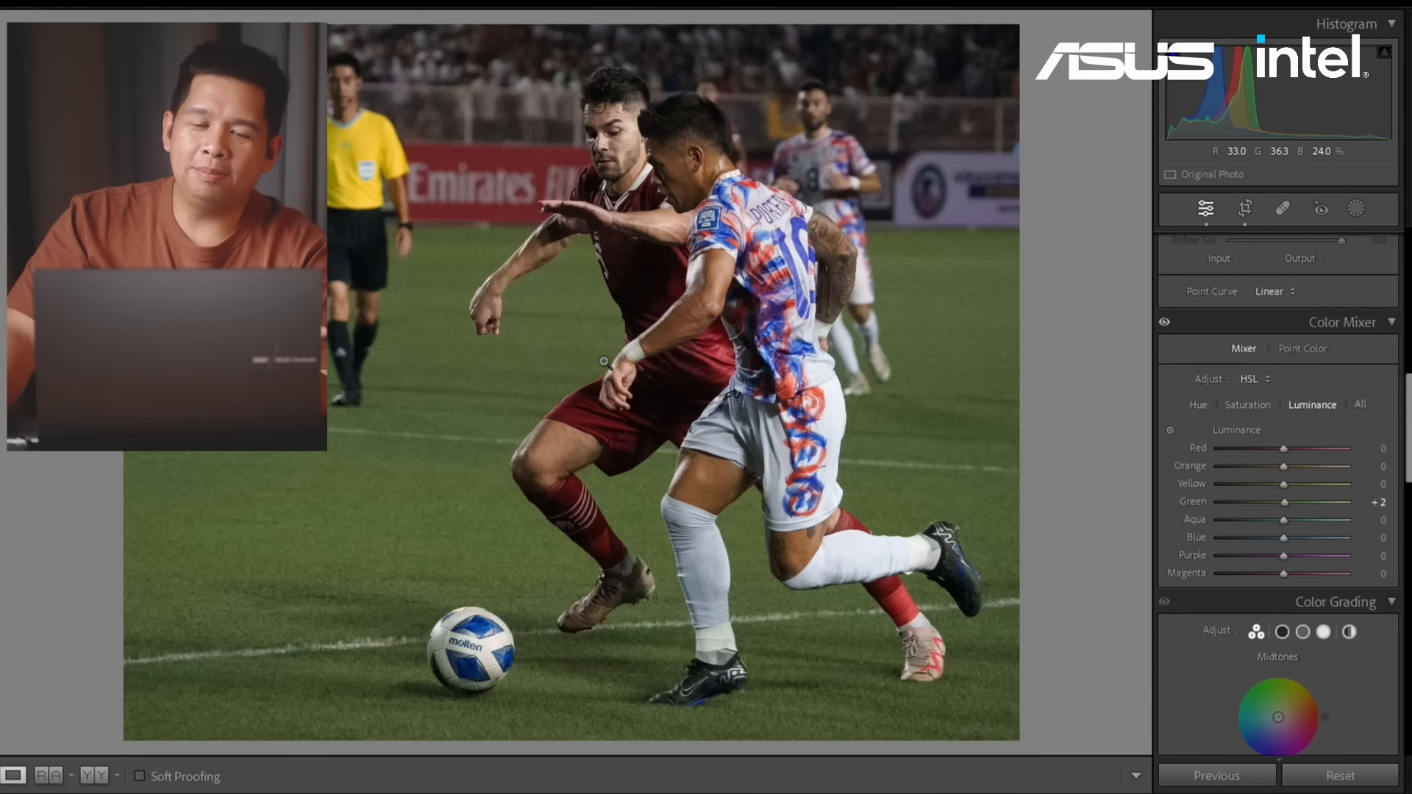
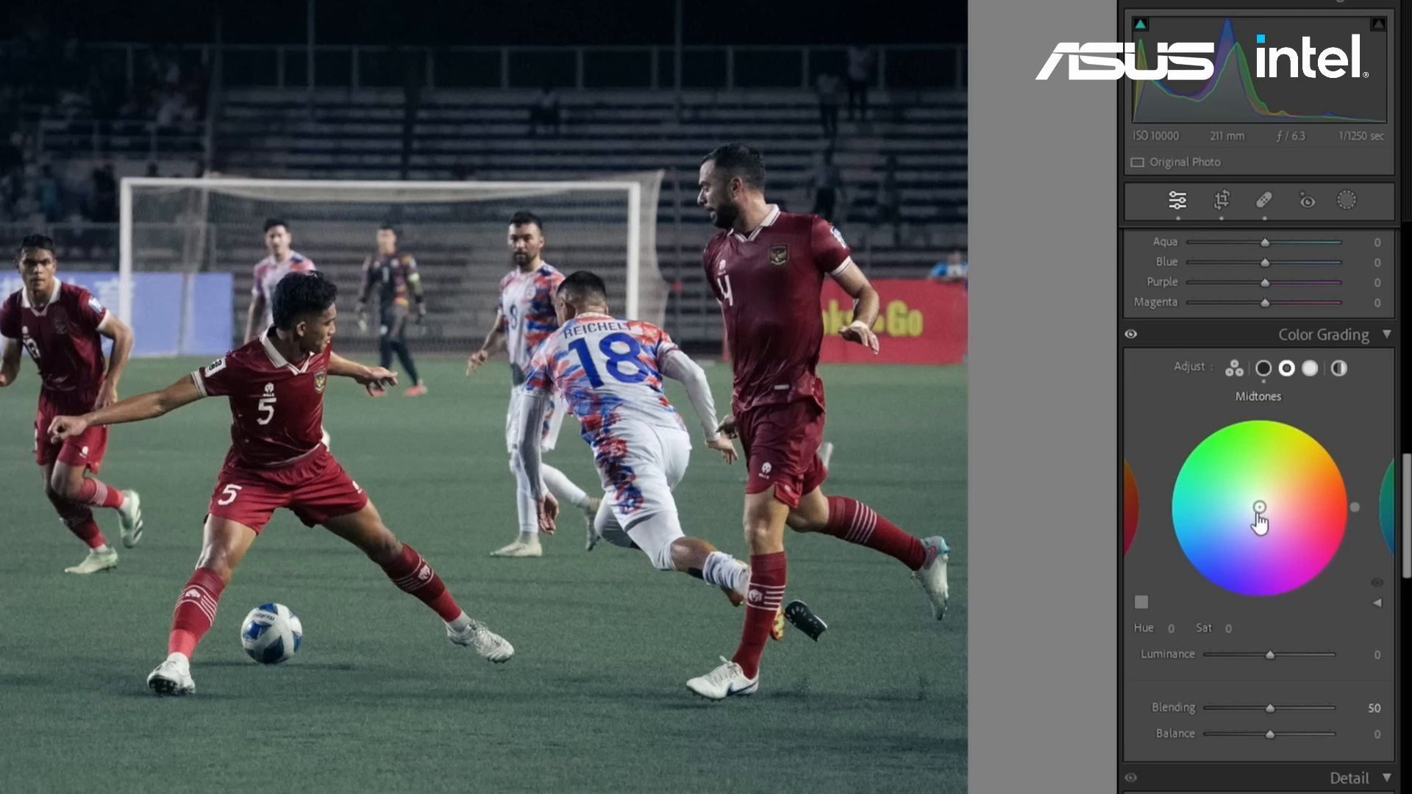
# - Tint the midtones to hue 46 with saturation 30 in Color Grading and check the players and grass close up
pyautogui.moveTo(1259, 509); pyautogui.dragTo(1266, 489)
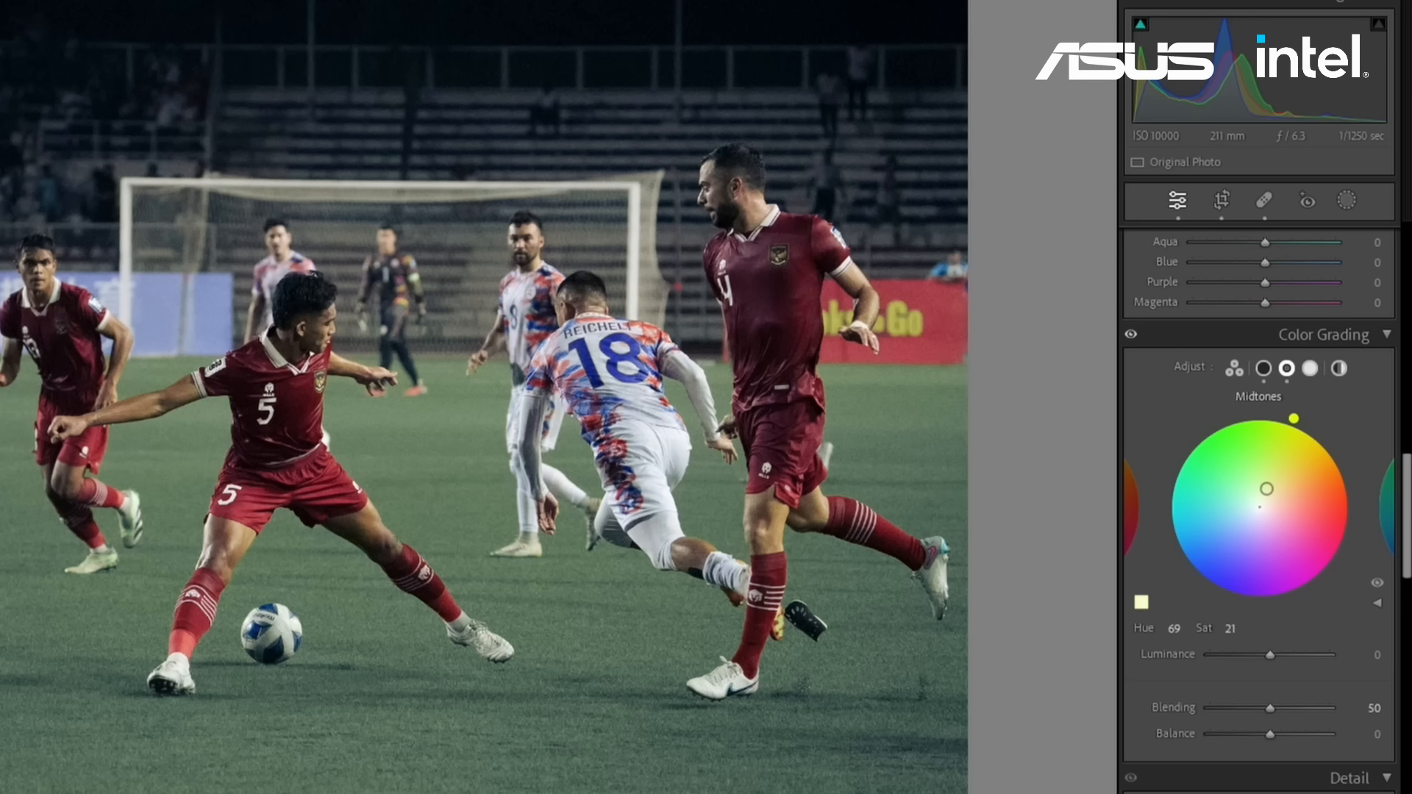
pyautogui.moveTo(1266, 489); pyautogui.dragTo(1271, 485)
pyautogui.moveTo(1305, 423); pyautogui.dragTo(1326, 438)
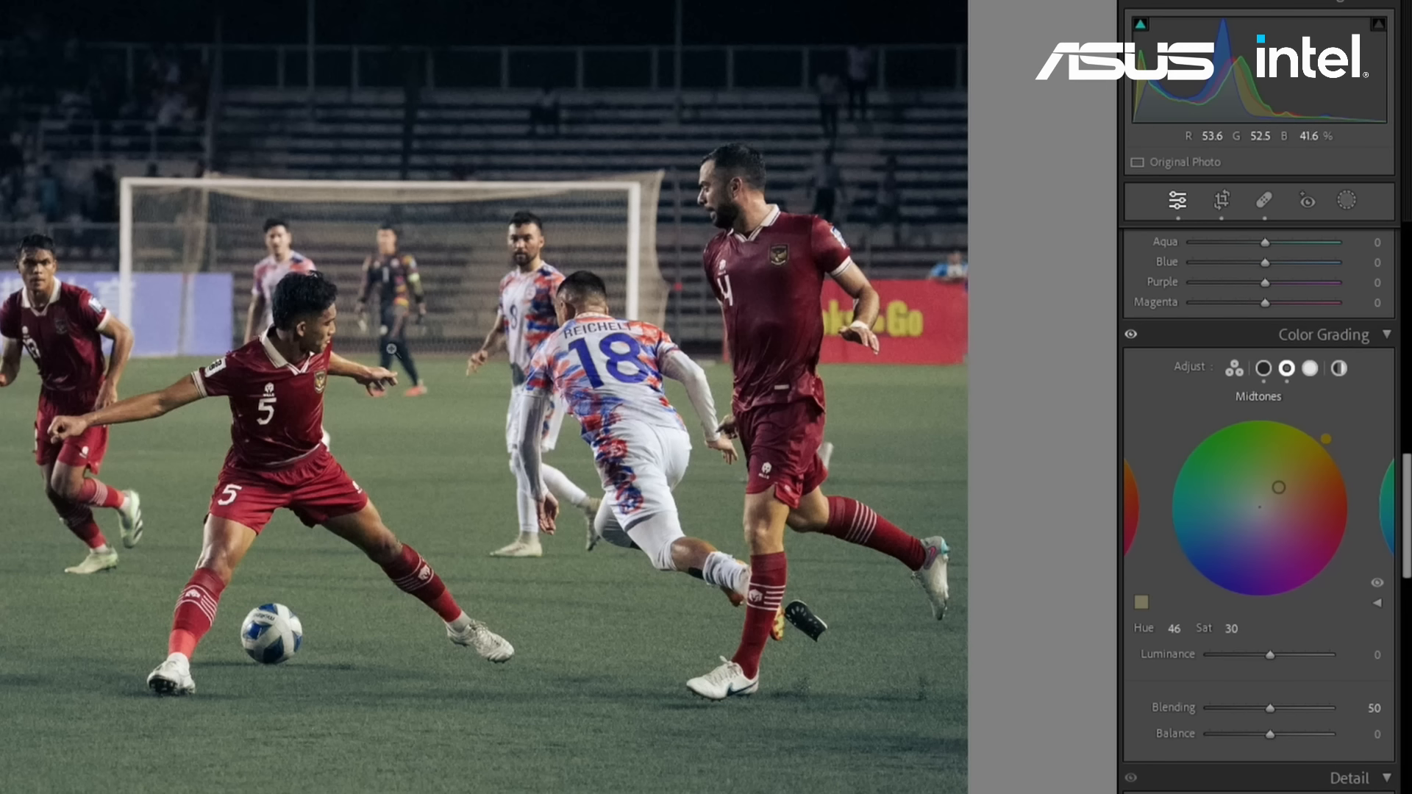
pyautogui.click(370, 365)
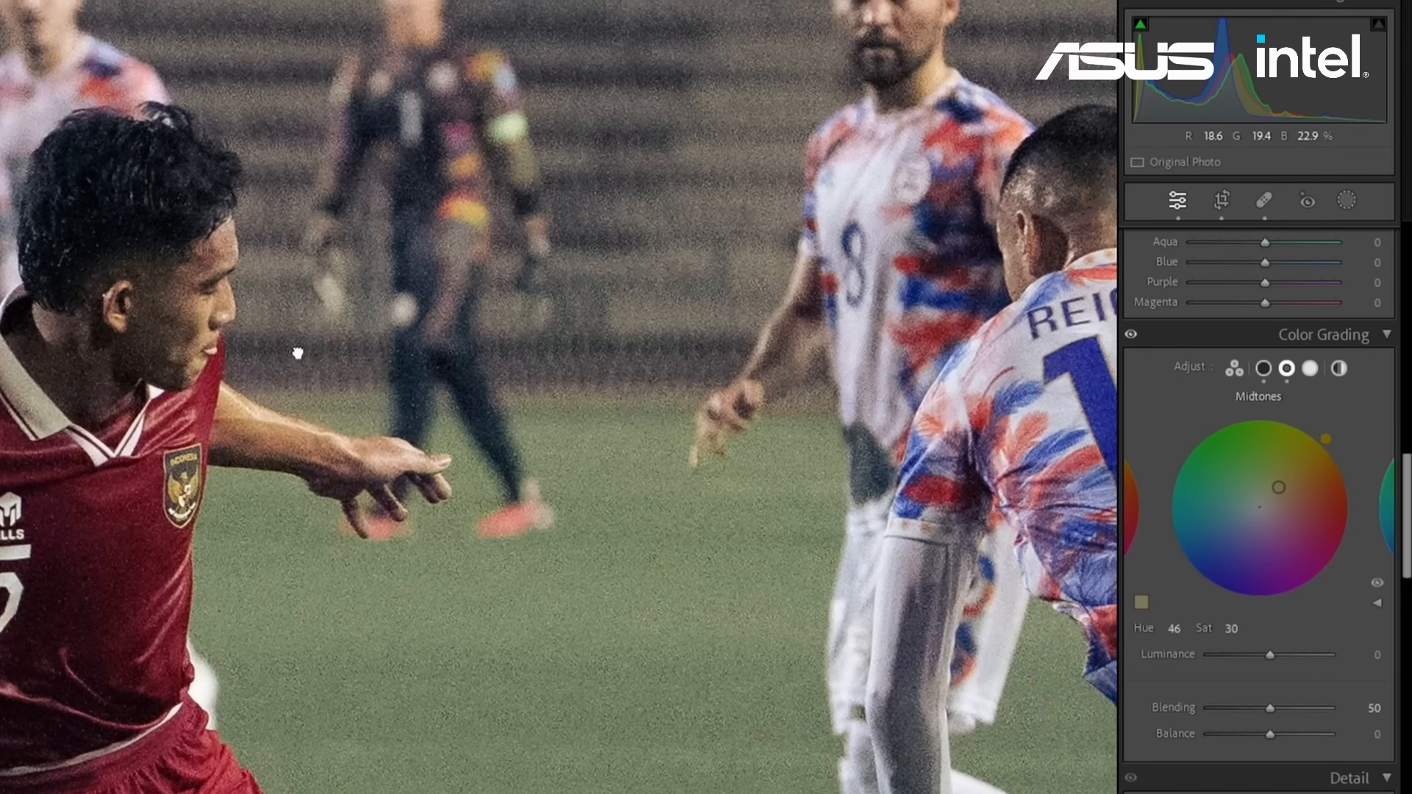
pyautogui.click(298, 352)
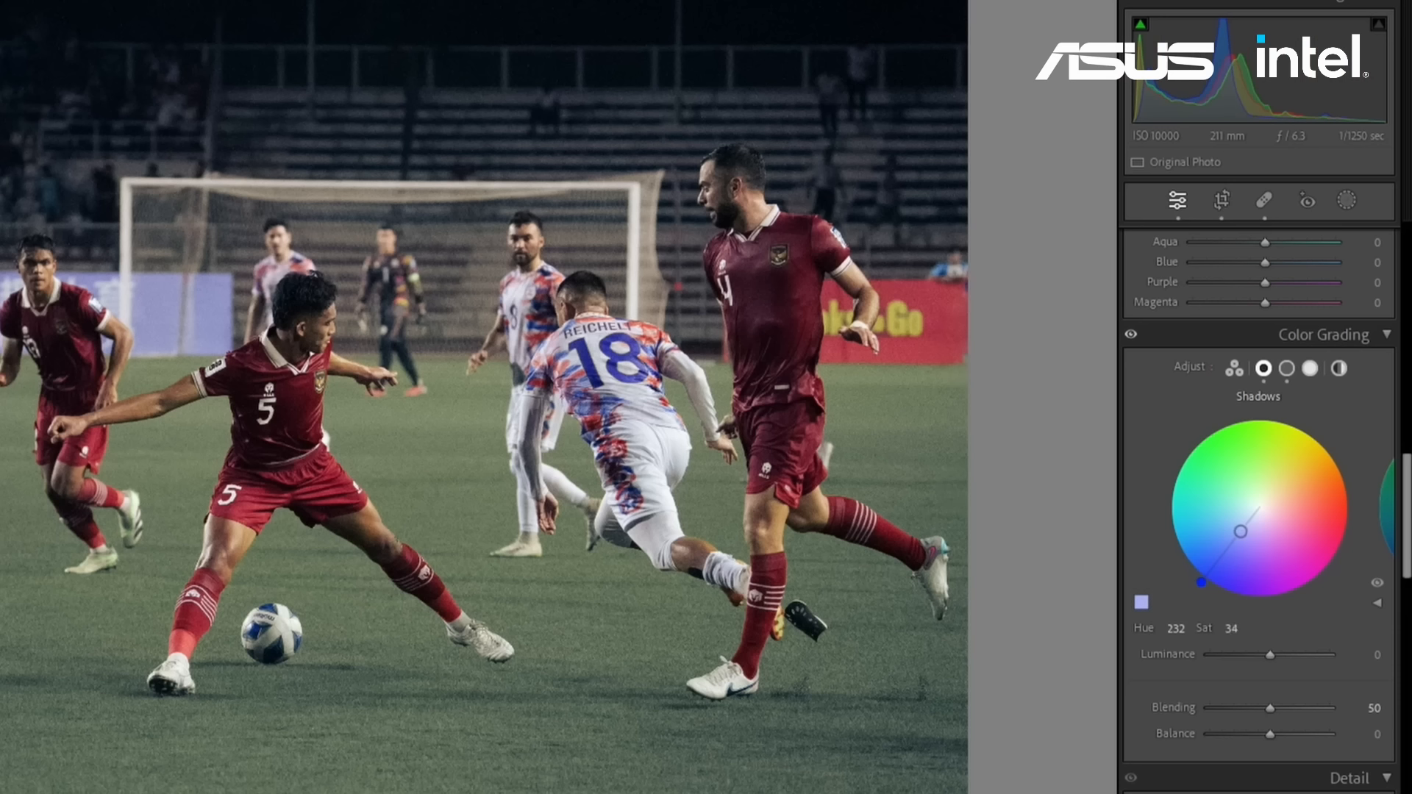
# - Set the Color Grading shadows to hue 223, saturation 48, and the highlights to hue 31, saturation 32
pyautogui.moveTo(1239, 532); pyautogui.dragTo(1228, 536)
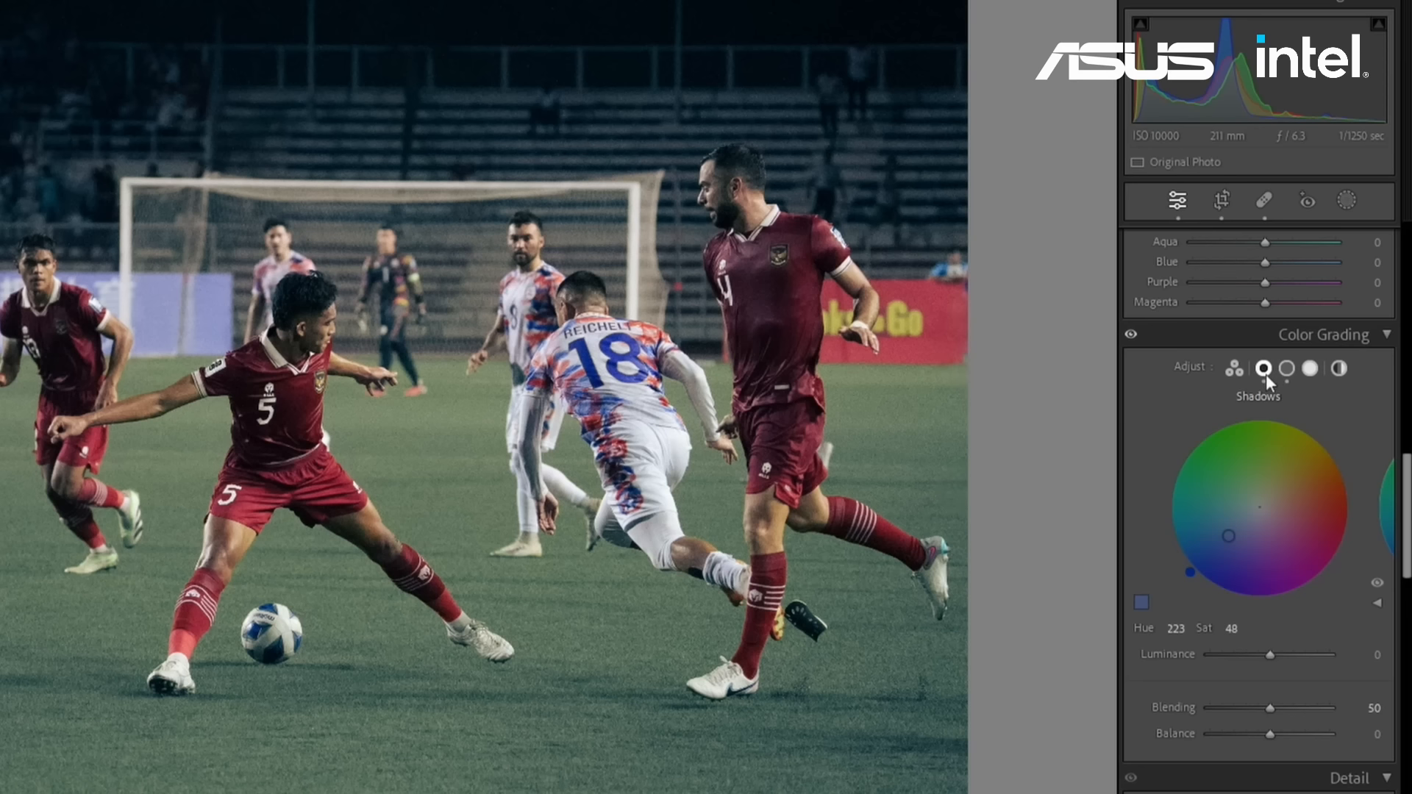
pyautogui.click(1287, 369)
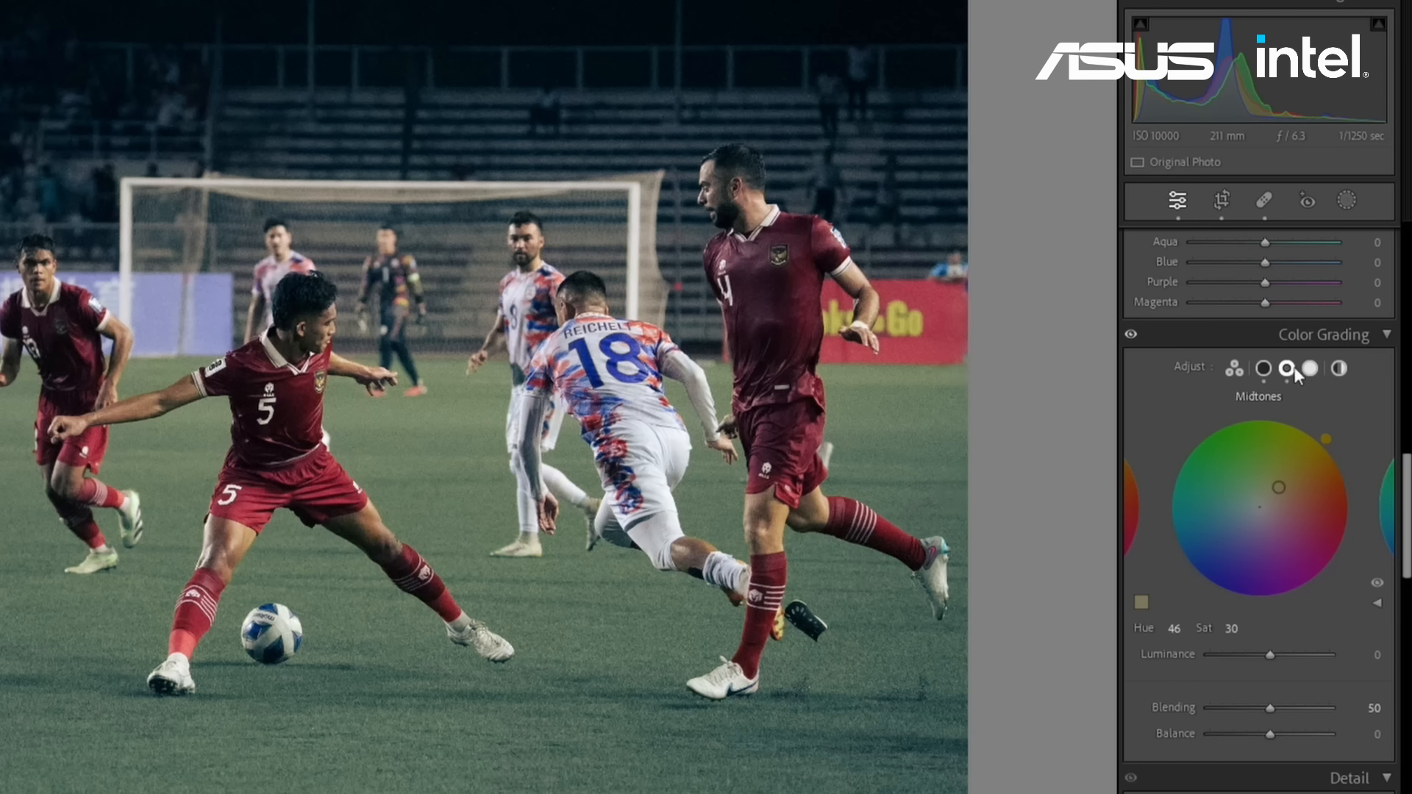
pyautogui.click(1309, 368)
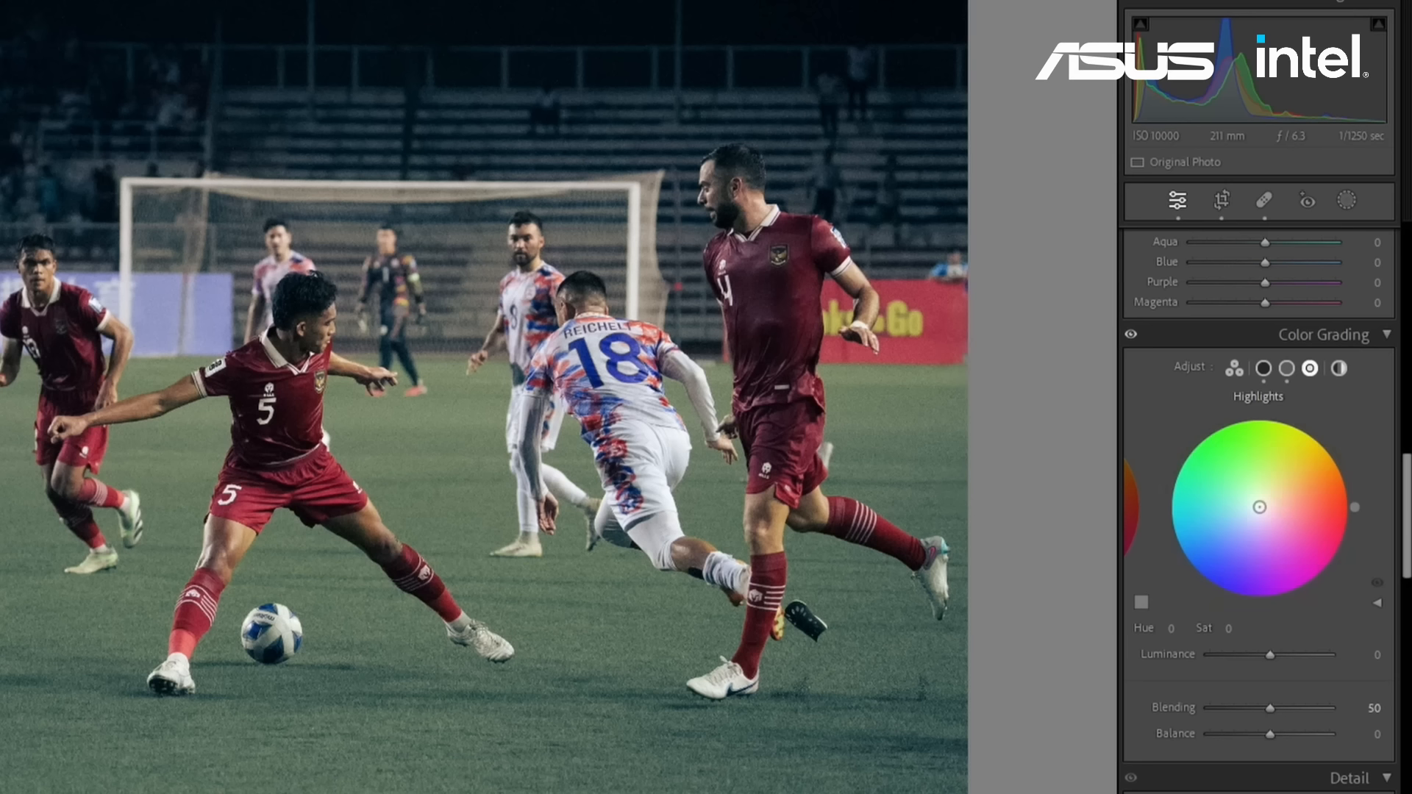
pyautogui.moveTo(1258, 507); pyautogui.dragTo(1284, 492)
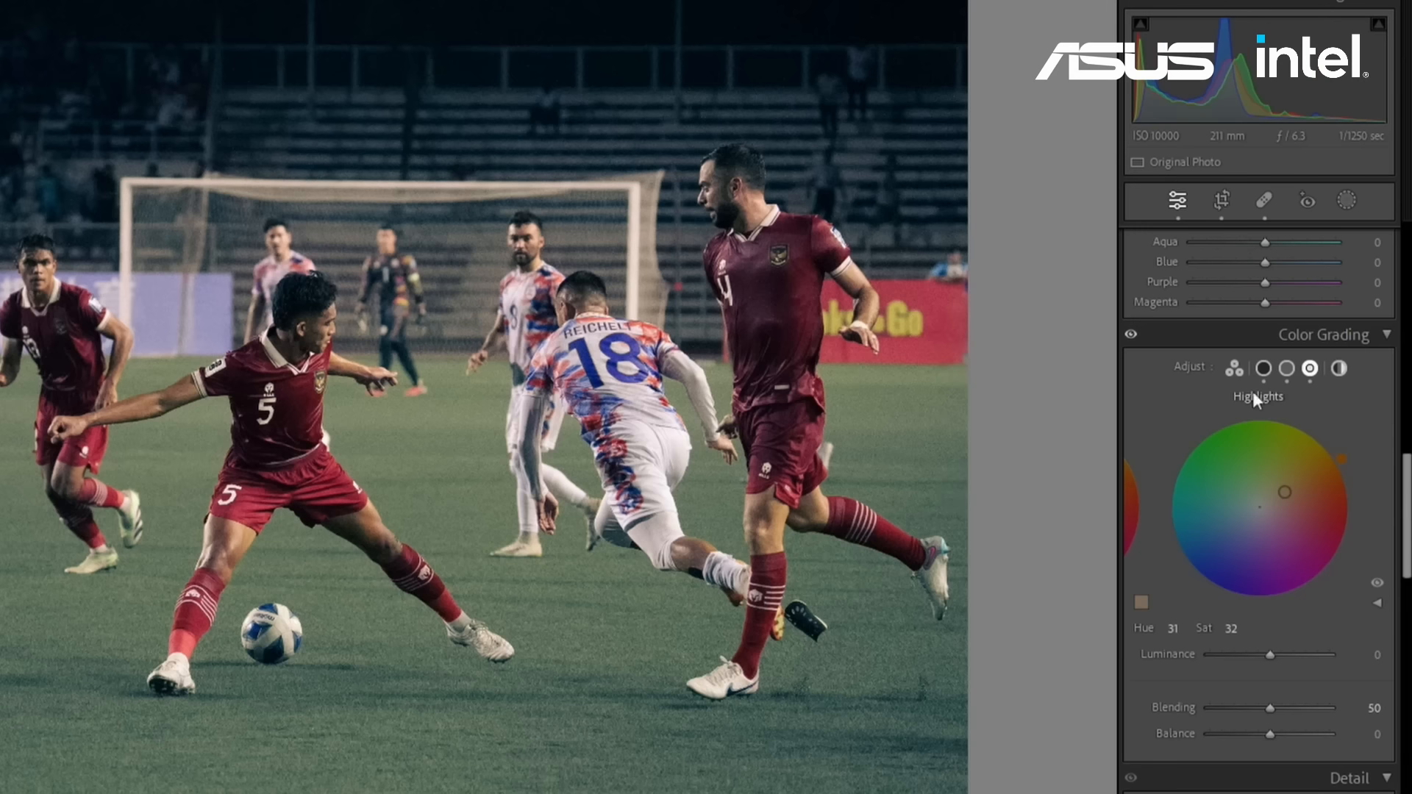
# - Try a slightly lower midtones luminance in Color Grading, and test the balance up to +80 before settling on +13
pyautogui.click(1286, 368)
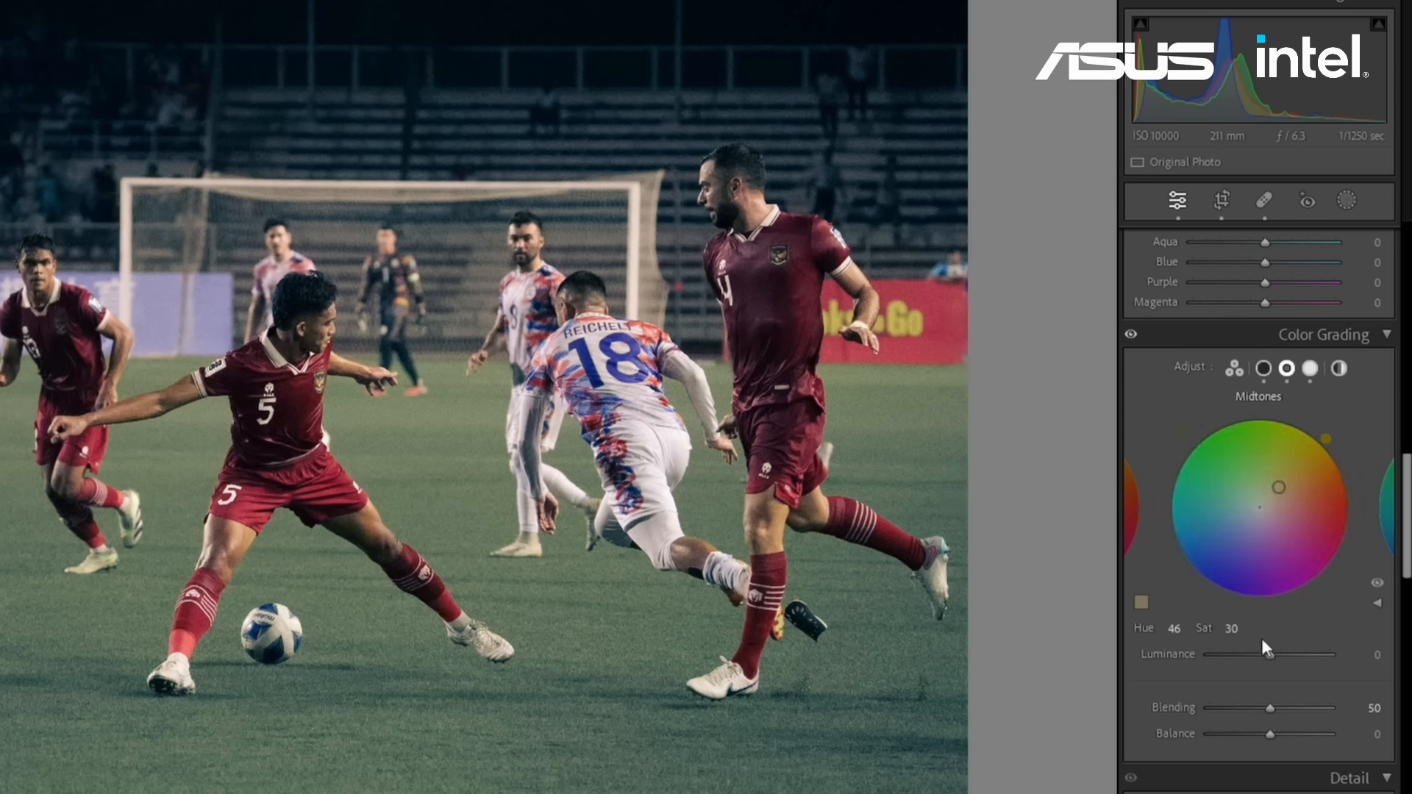
pyautogui.moveTo(1268, 656); pyautogui.dragTo(1257, 656)
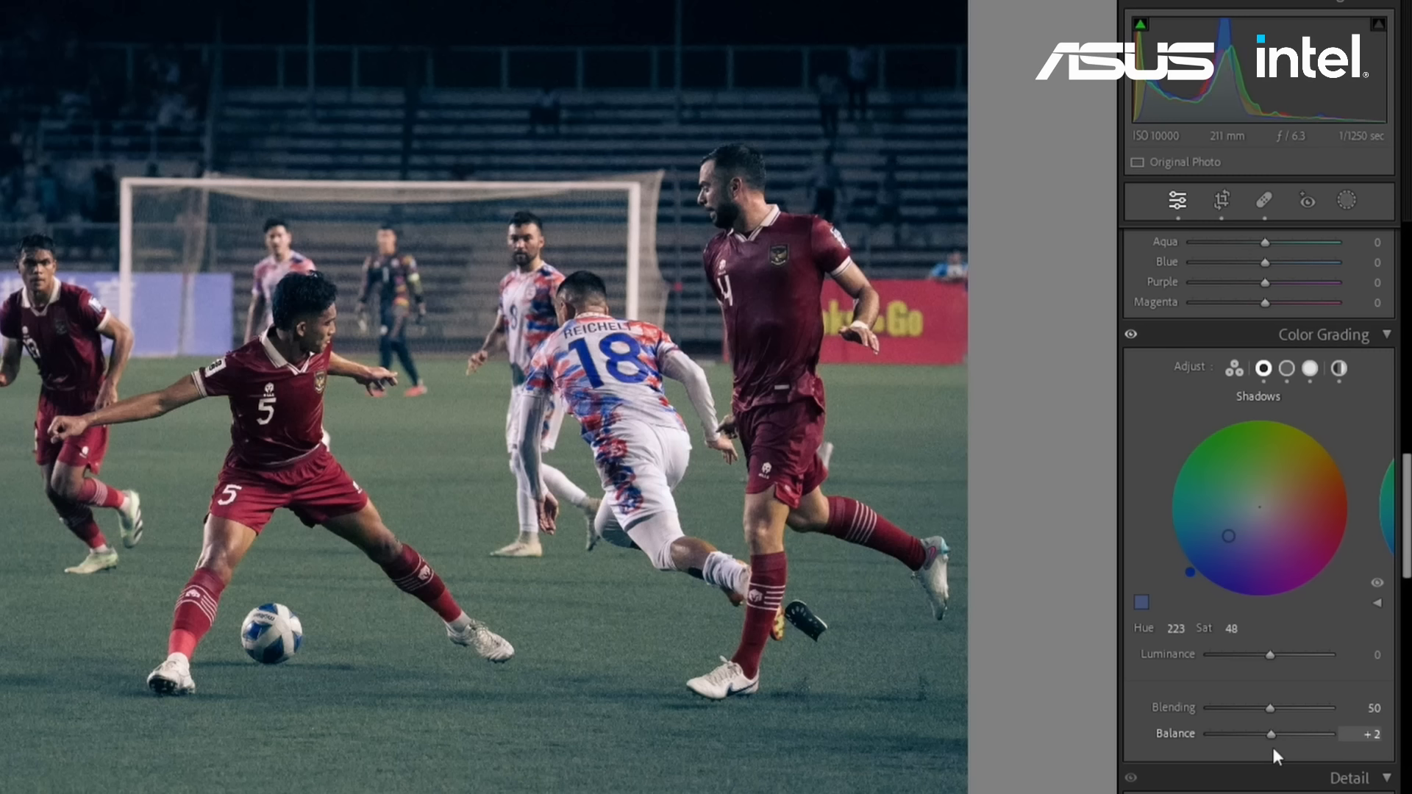
pyautogui.moveTo(1273, 748); pyautogui.dragTo(1321, 749)
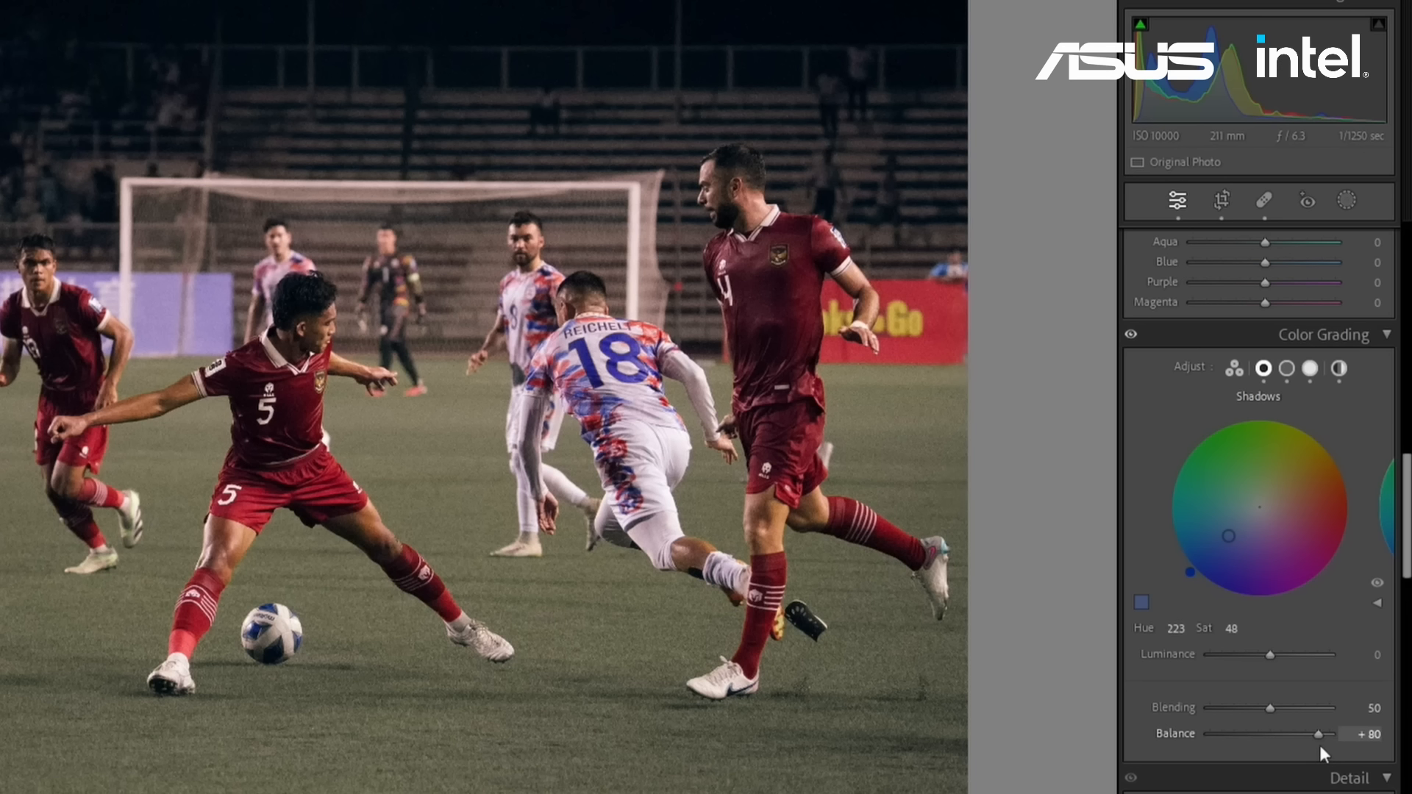
pyautogui.moveTo(1319, 746); pyautogui.dragTo(1272, 746)
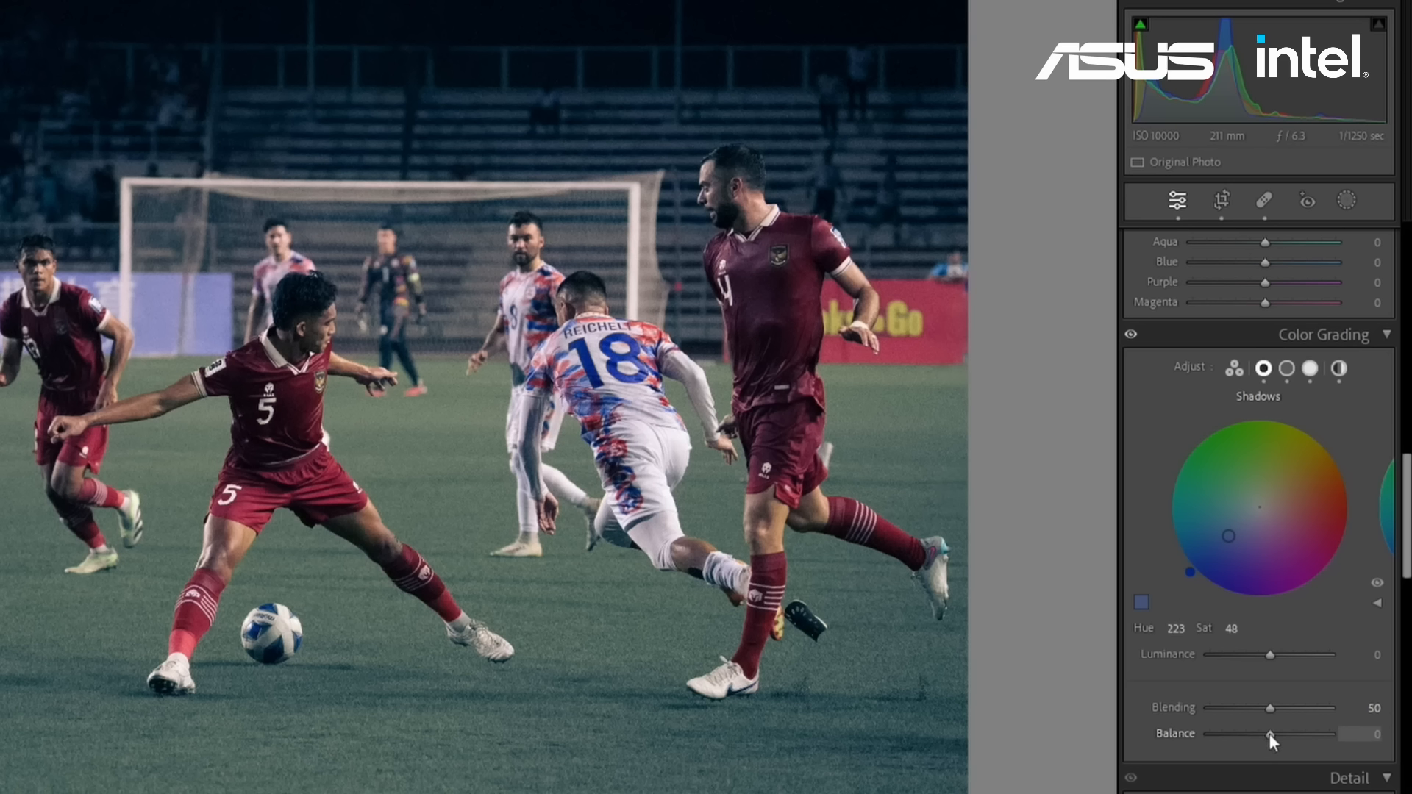
pyautogui.moveTo(1268, 734)
pyautogui.mouseDown()
pyautogui.moveTo(1231, 733)
pyautogui.moveTo(1308, 736)
pyautogui.moveTo(1261, 736)
pyautogui.mouseUp()
pyautogui.moveTo(1260, 734); pyautogui.dragTo(1263, 734)
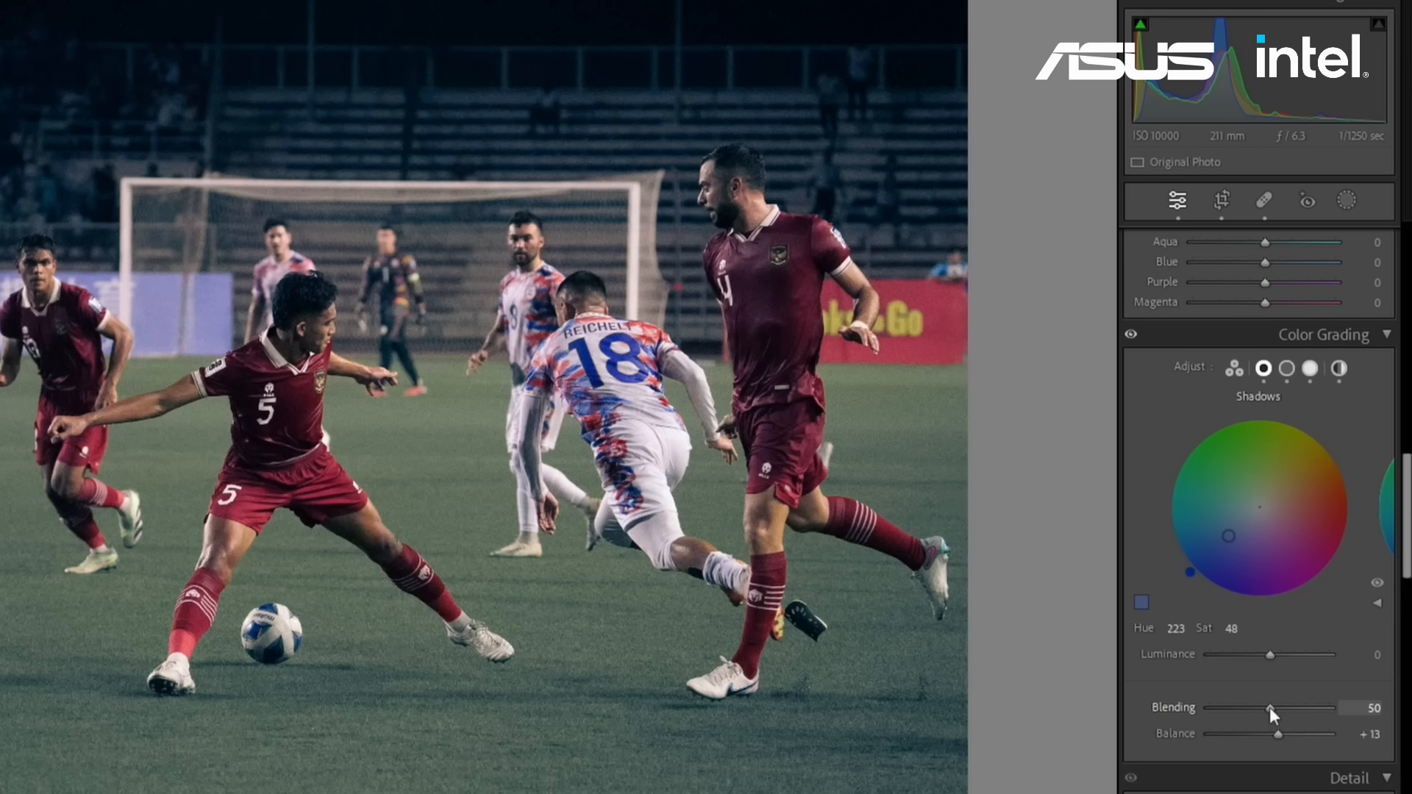
# - Test lower and higher Color Grading blending, ending at 100
pyautogui.moveTo(1270, 708); pyautogui.dragTo(1205, 707)
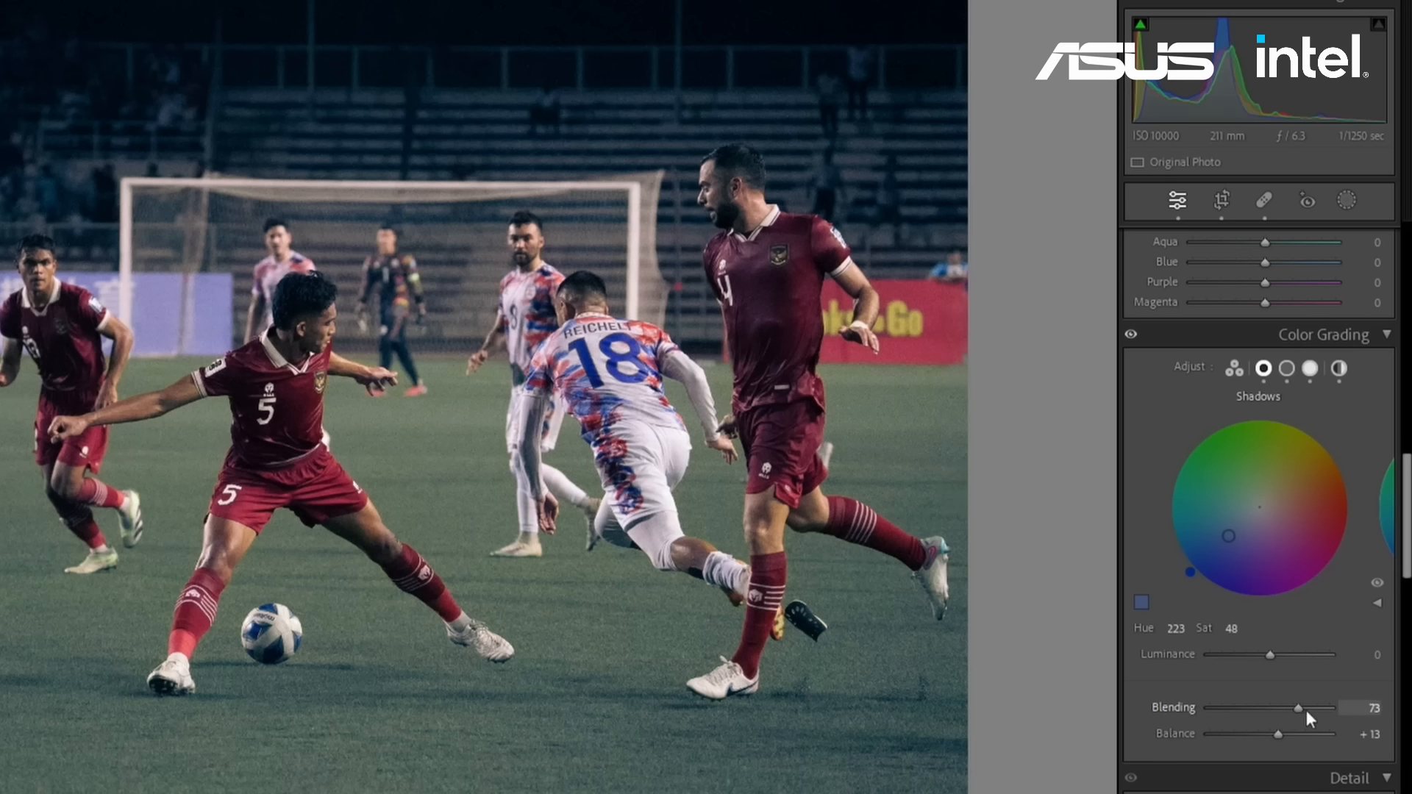
pyautogui.moveTo(1305, 708); pyautogui.dragTo(1348, 717)
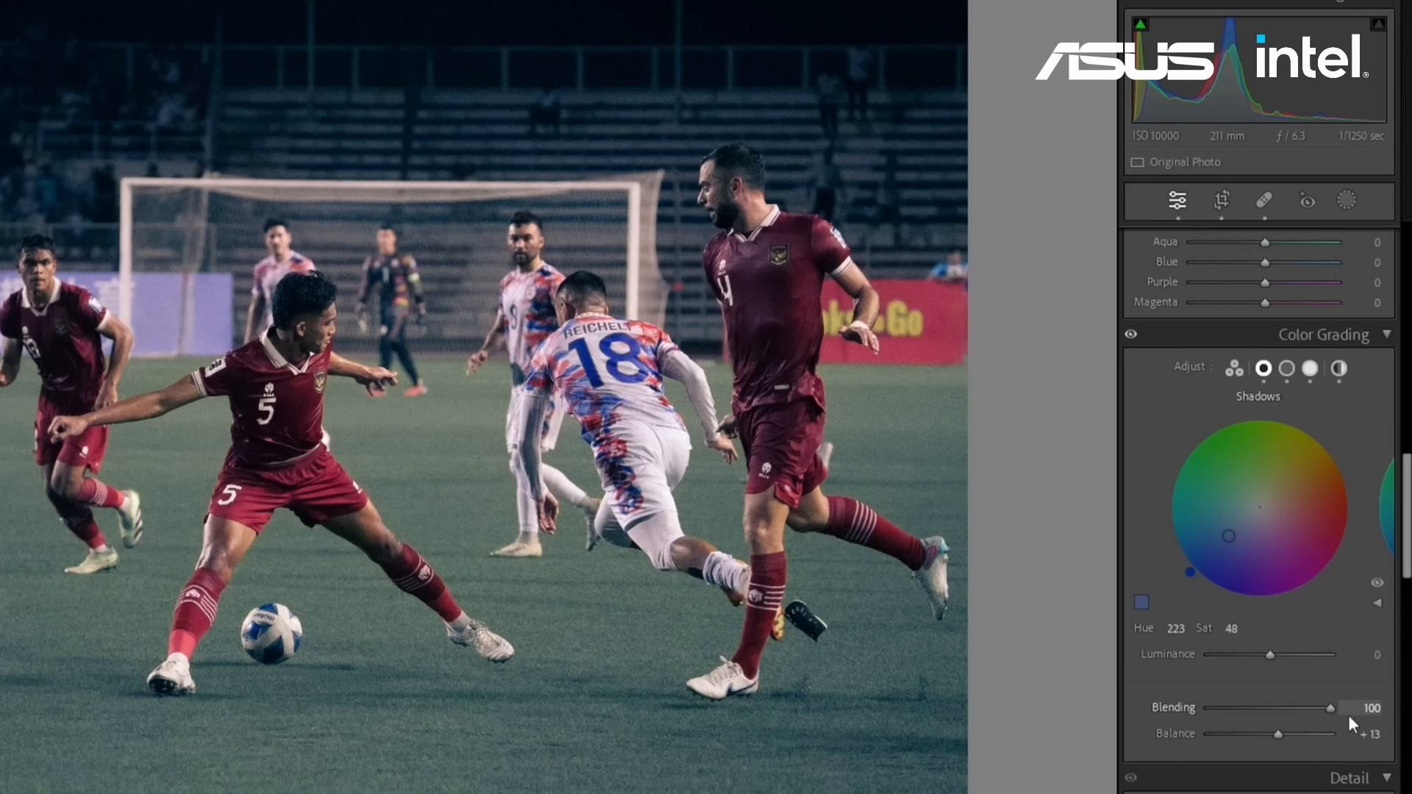